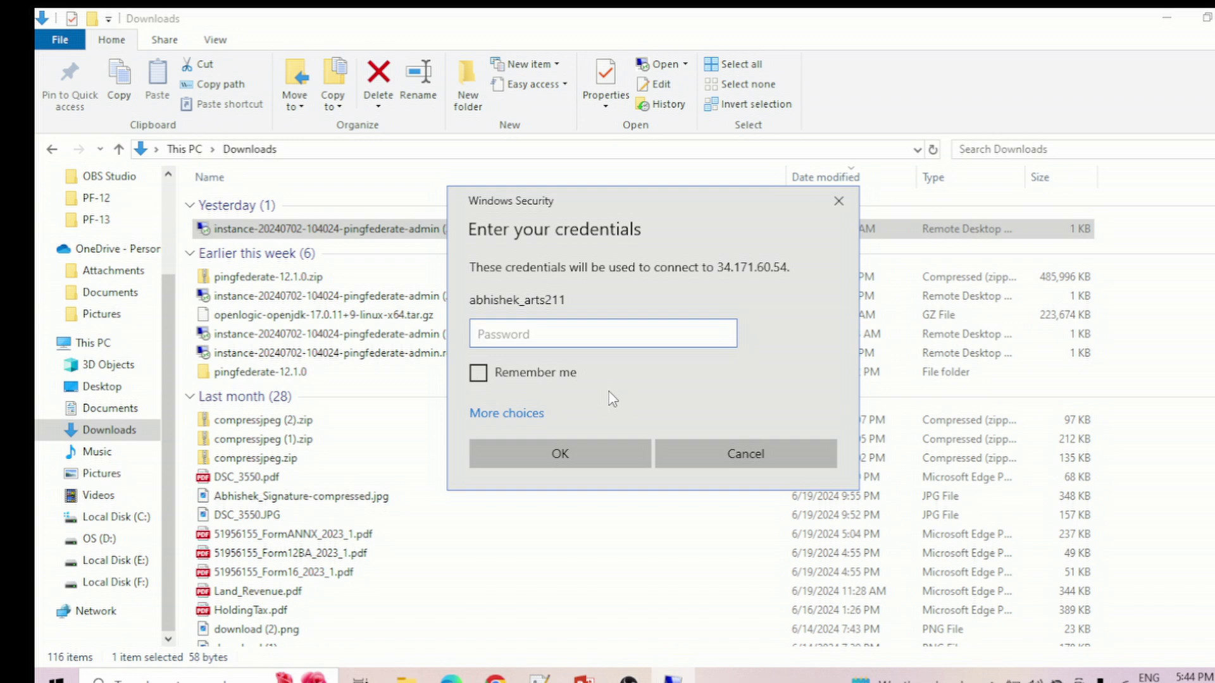
# - Sign in to the remote desktop at 34.171.60.54 with the account password and accept the connection
pyautogui.hotkey('ctrl', 'v')
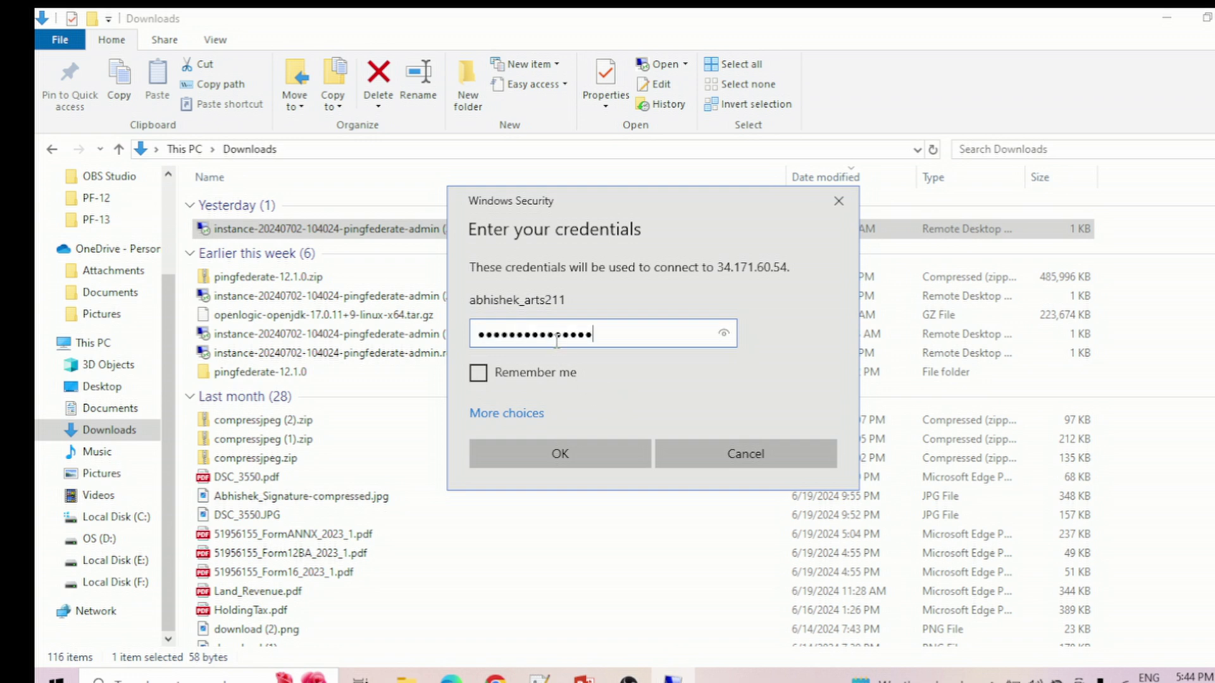
pyautogui.click(568, 456)
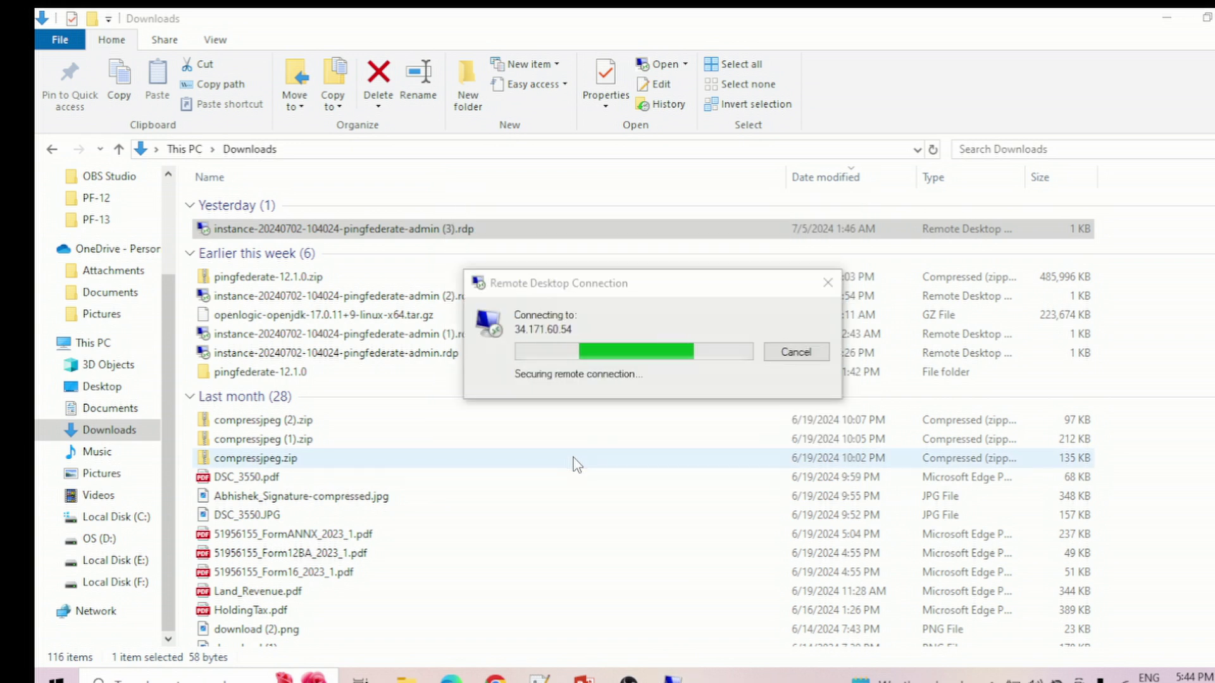
pyautogui.click(703, 495)
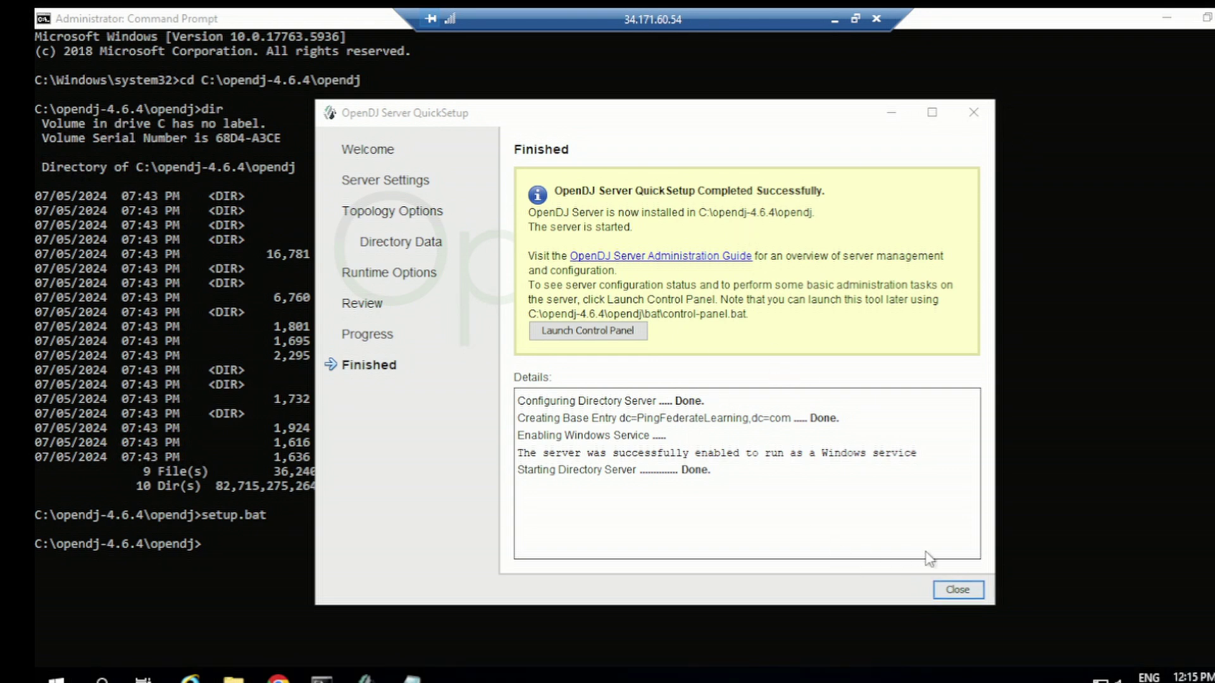
# - Close the finished OpenDJ QuickSetup wizard and the Command Prompt, and return File Explorer to This PC
pyautogui.click(958, 590)
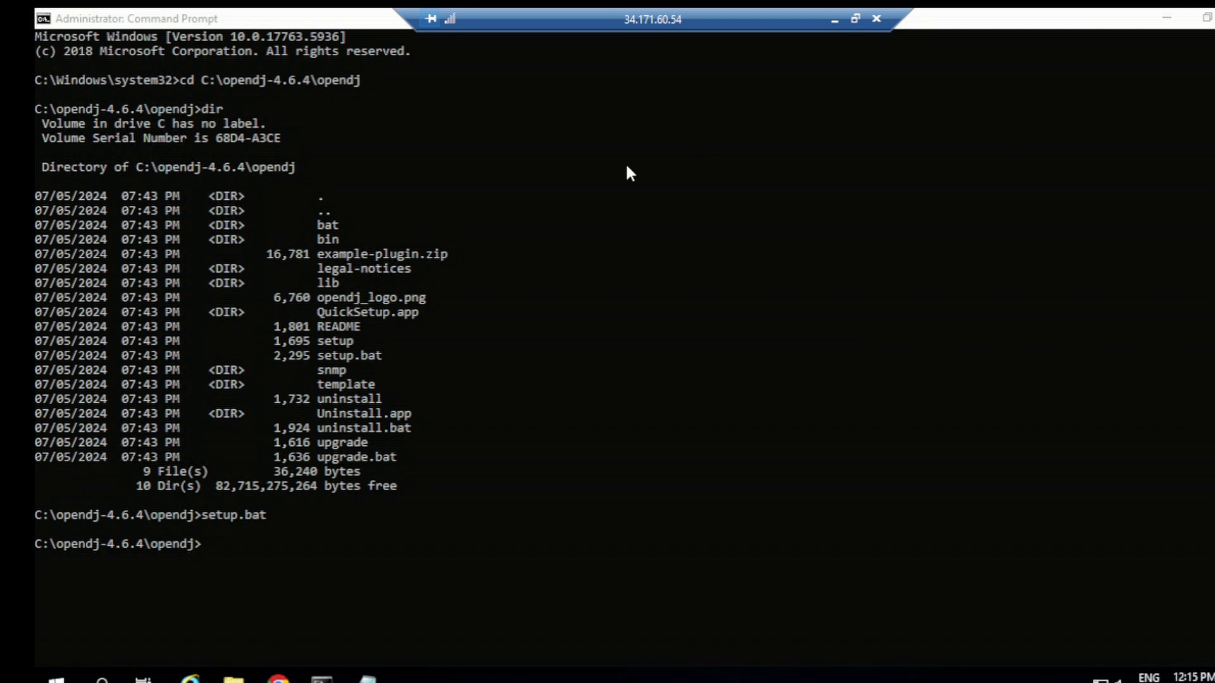
pyautogui.click(342, 561)
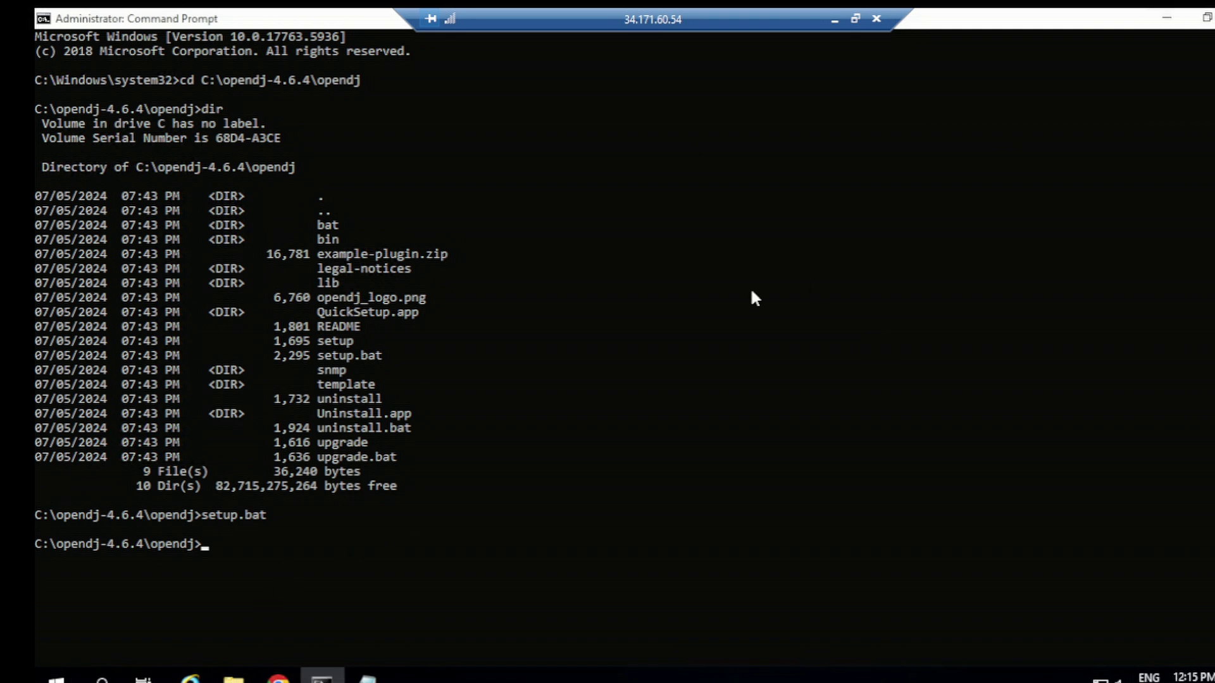
pyautogui.hotkey('alt', 'Tab')
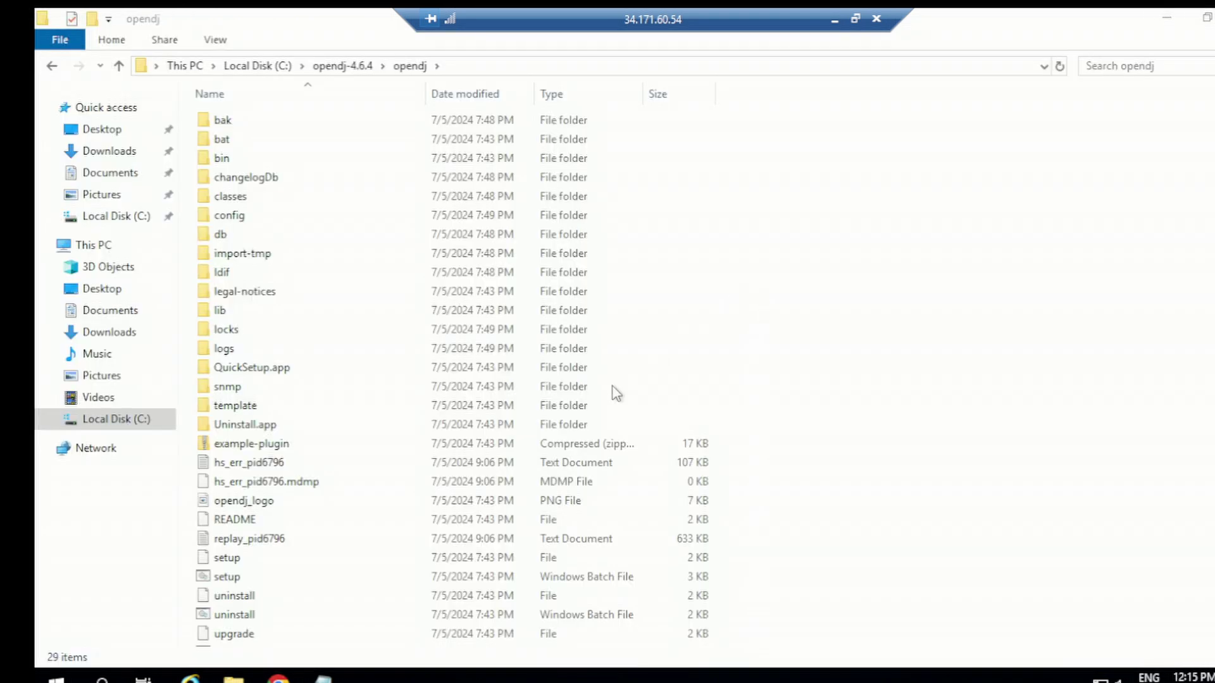
pyautogui.click(198, 69)
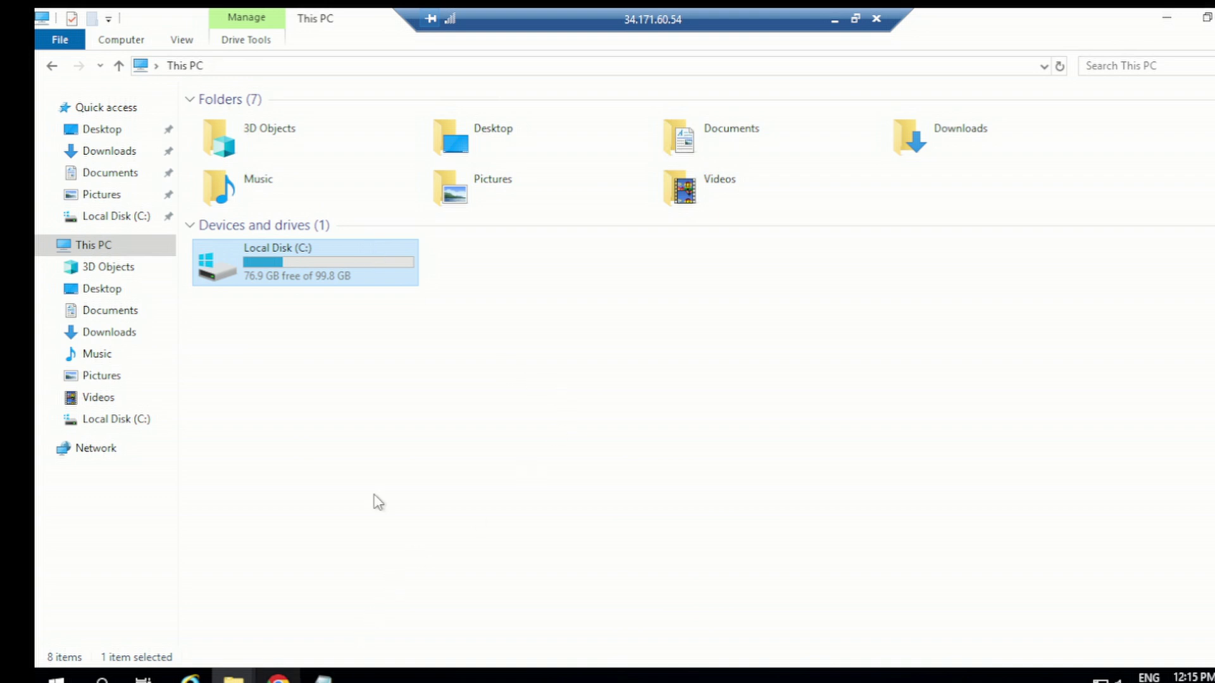
# - Switch to Chrome and close the OpenDJ releases and product pages, leaving only a new blank tab
pyautogui.hotkey('alt', 'Tab')
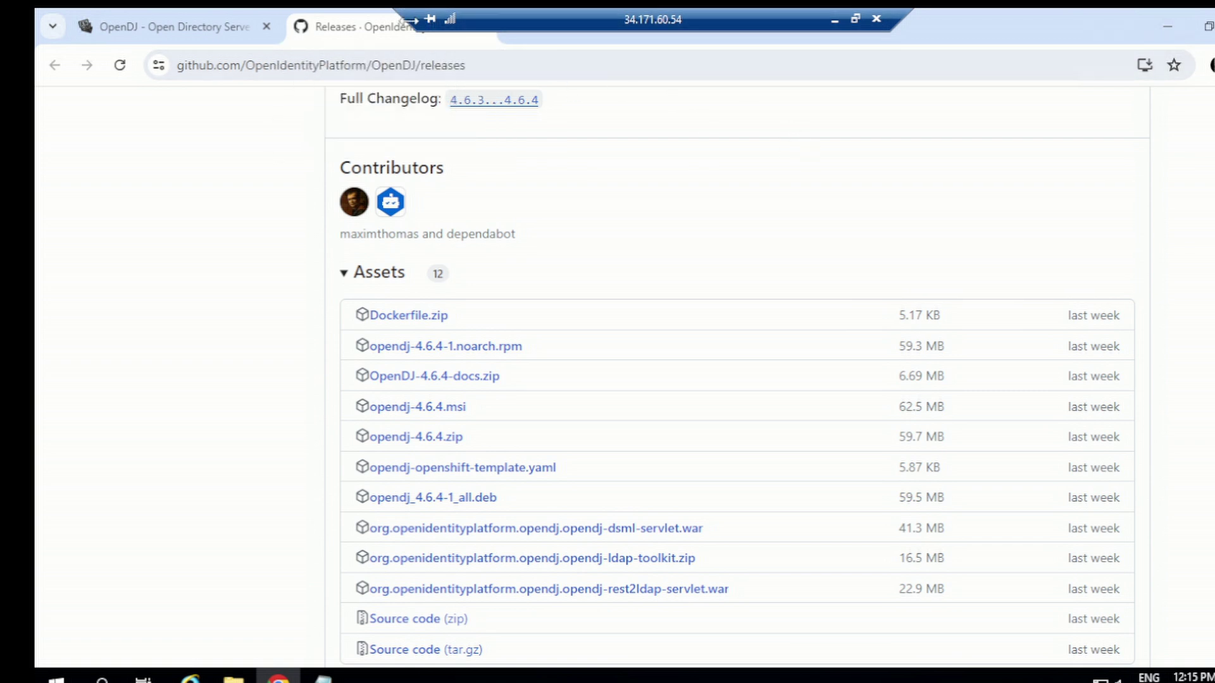
pyautogui.moveTo(567, 14); pyautogui.dragTo(644, 30)
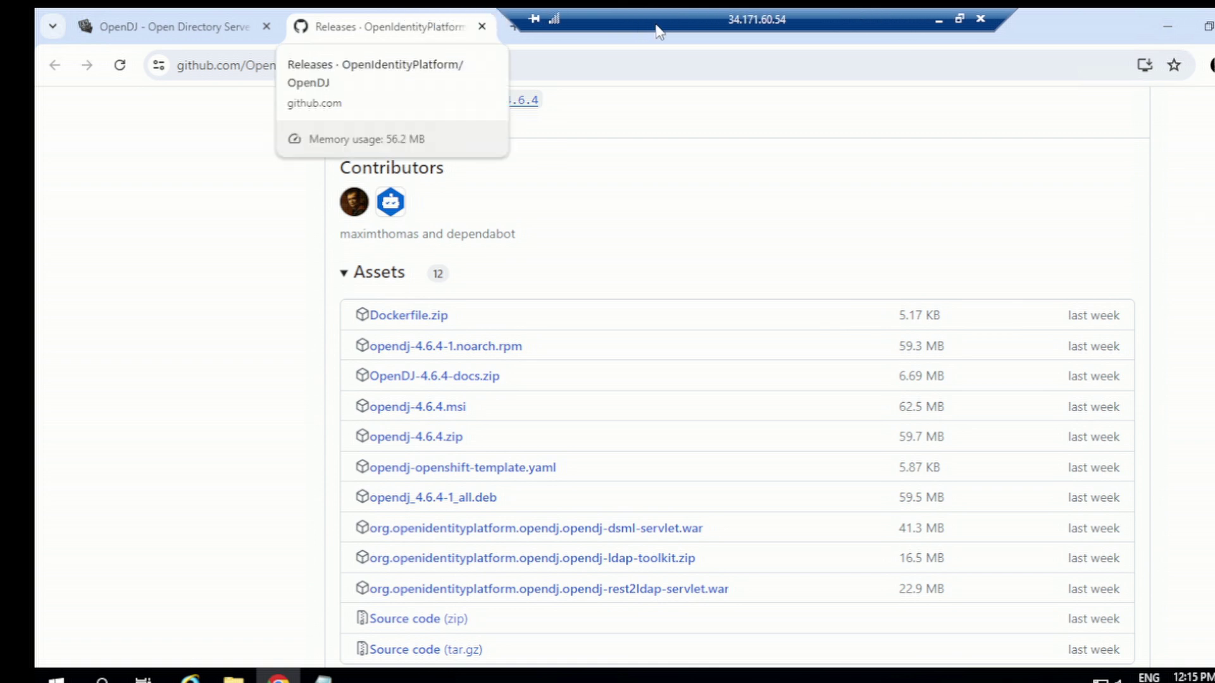
pyautogui.click(481, 26)
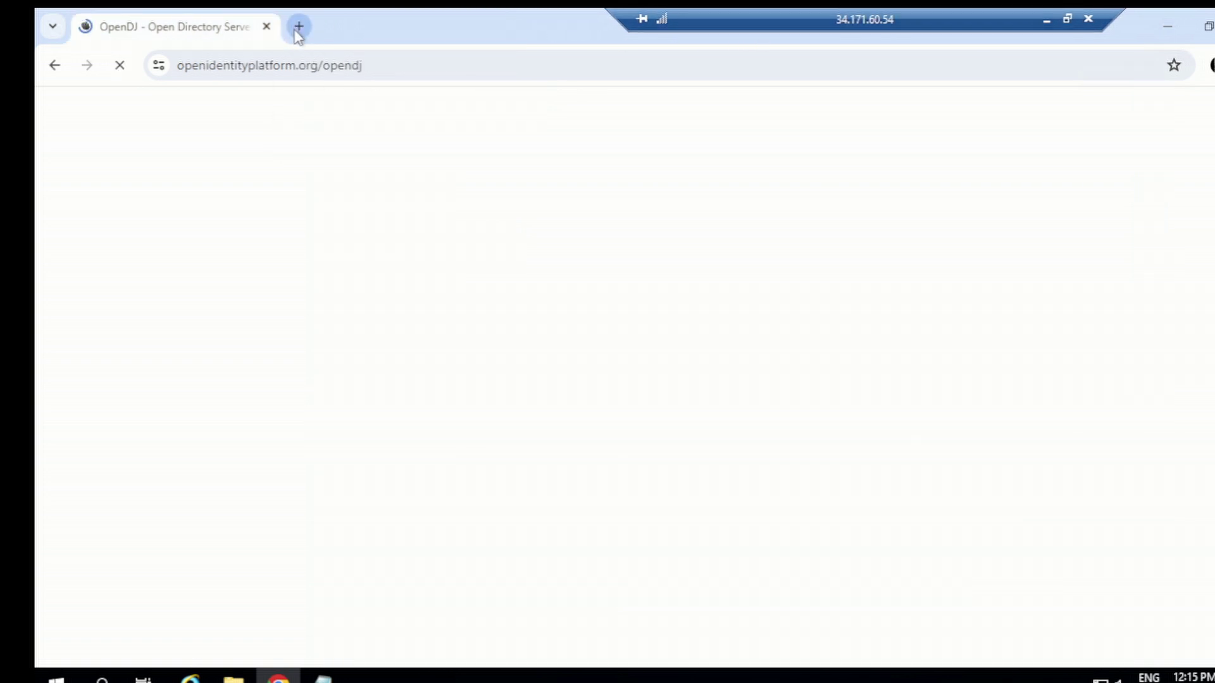
pyautogui.click(297, 28)
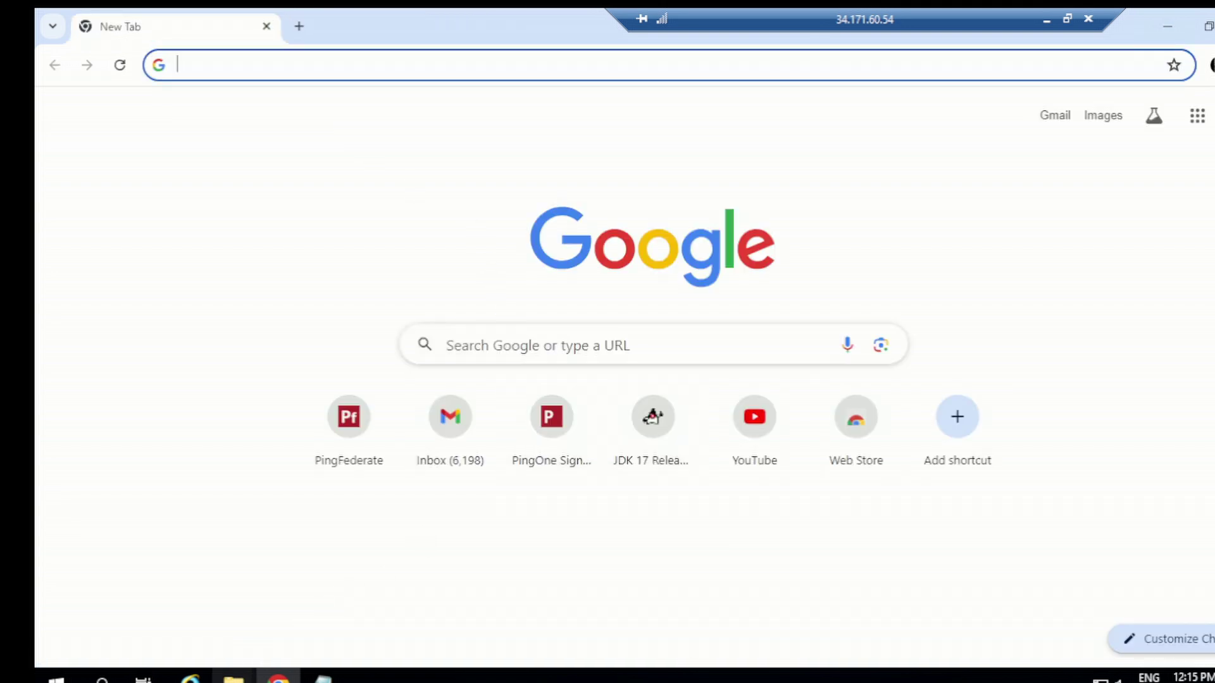
# - Minimize the remote session and show the DataStore slide of the PingFederate Learning presentation in PowerPoint
pyautogui.click(1047, 20)
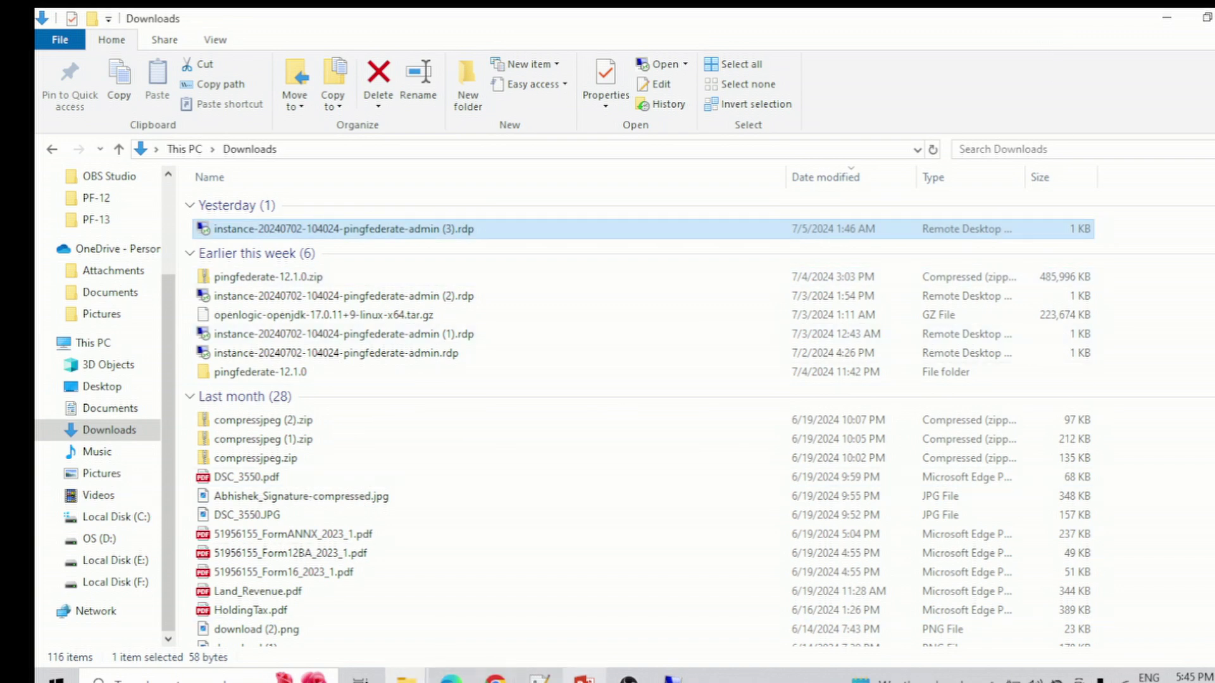
pyautogui.click(583, 677)
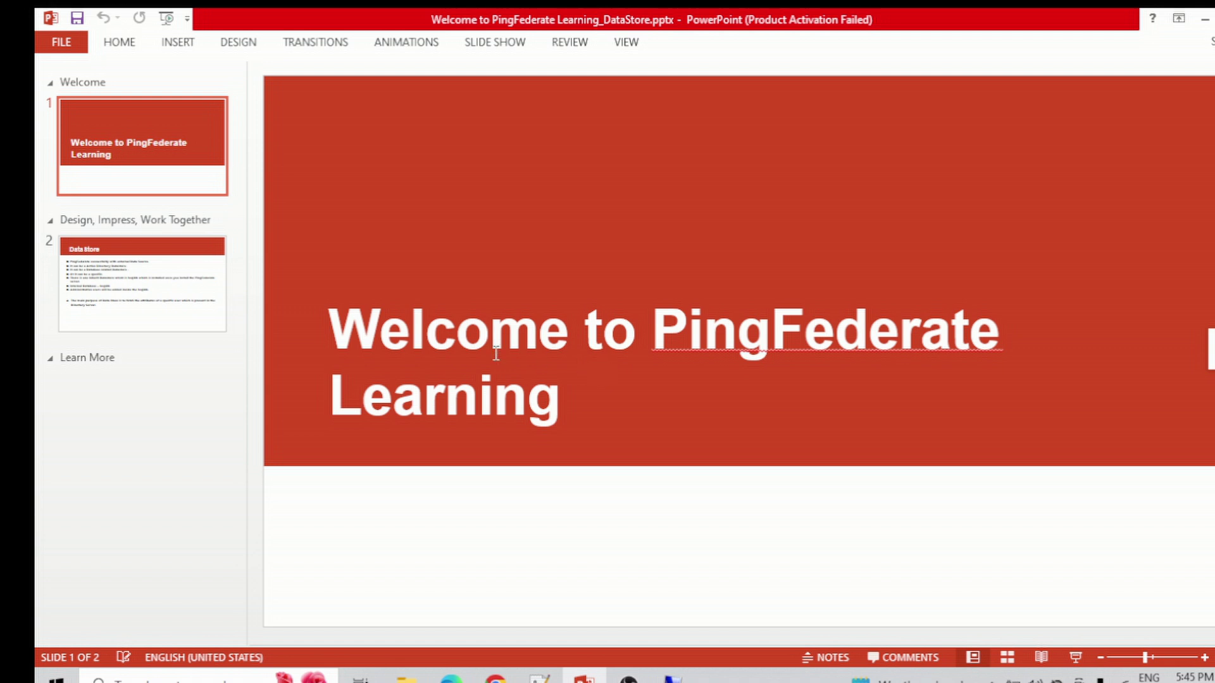
pyautogui.click(155, 318)
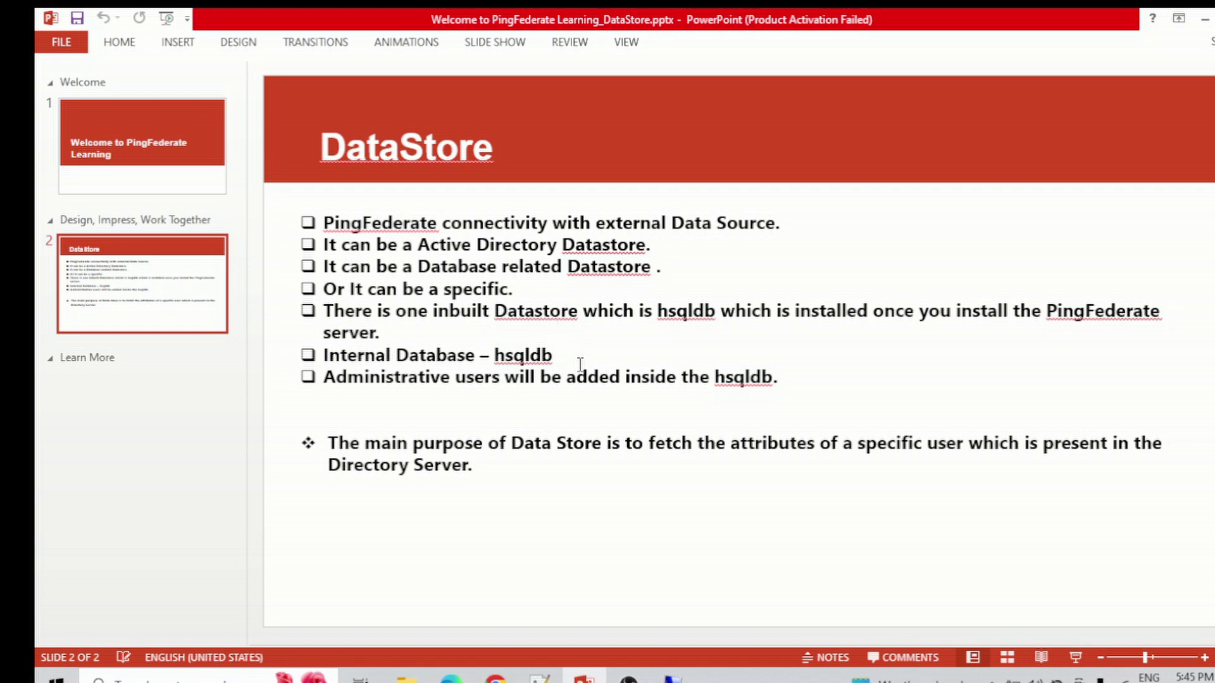
pyautogui.click(618, 562)
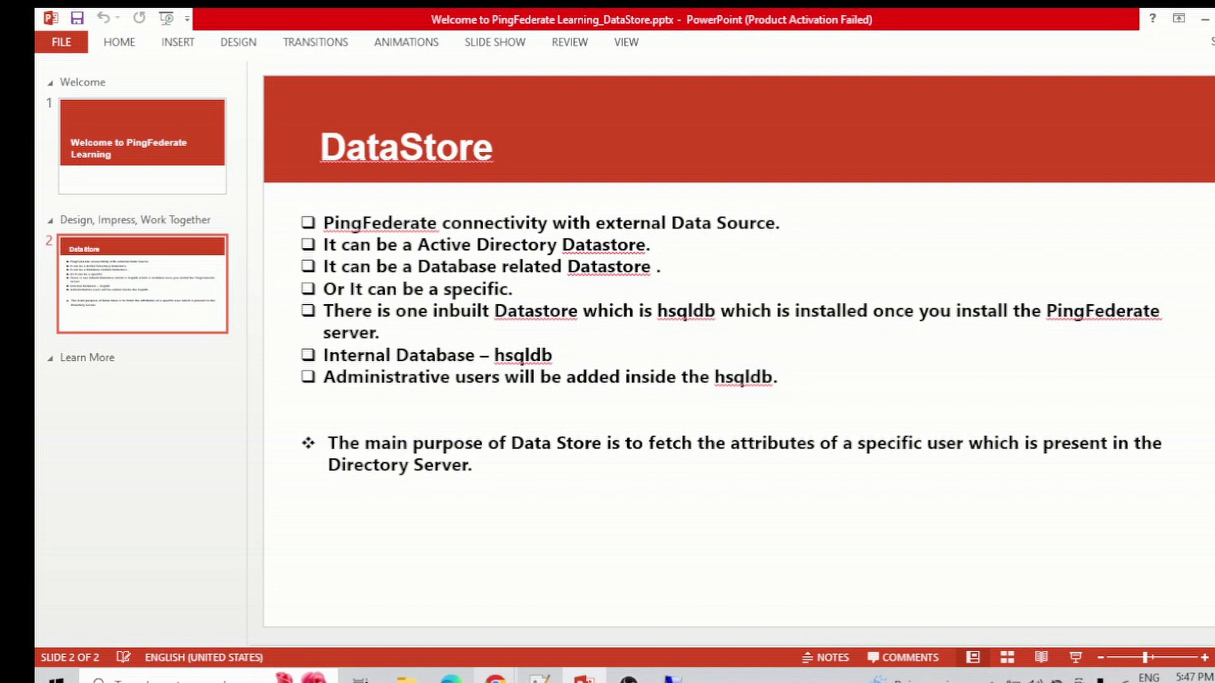
# - Switch to the DataStore.drawio diagram in Chrome and examine how PingFederate connects to the browser, directory servers and database
pyautogui.moveTo(495, 679)
pyautogui.click(396, 589)
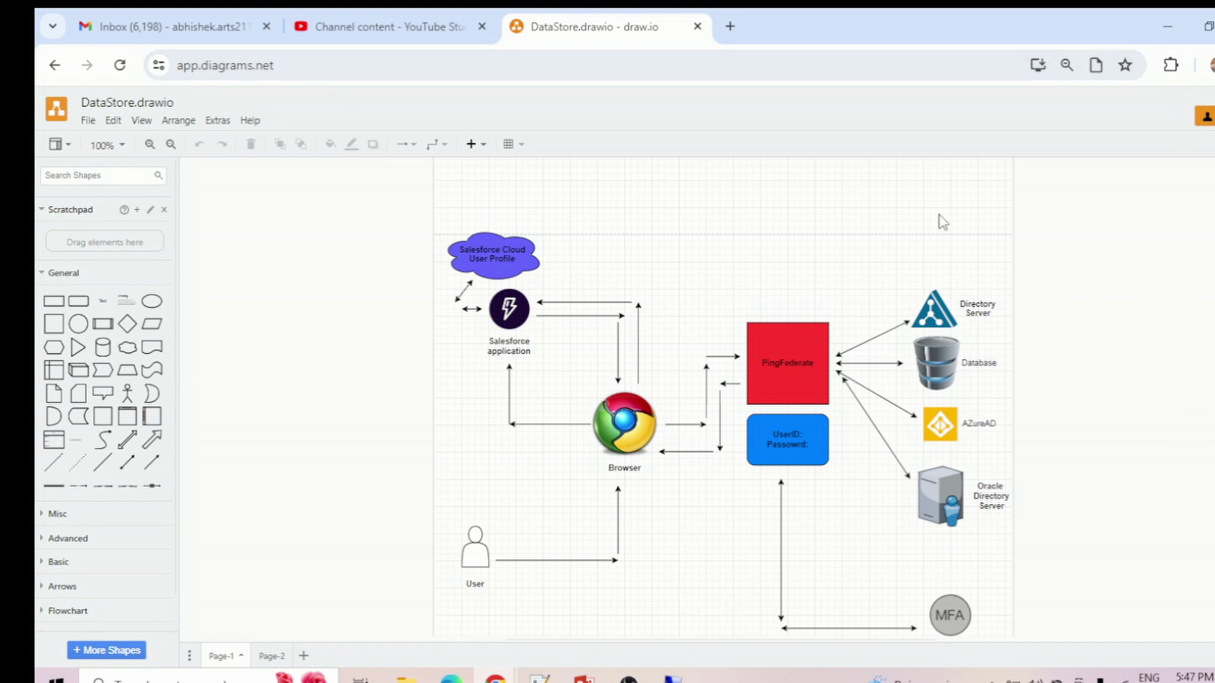
pyautogui.scroll(-1, 1071, 553)
pyautogui.scroll(-2, 1071, 553)
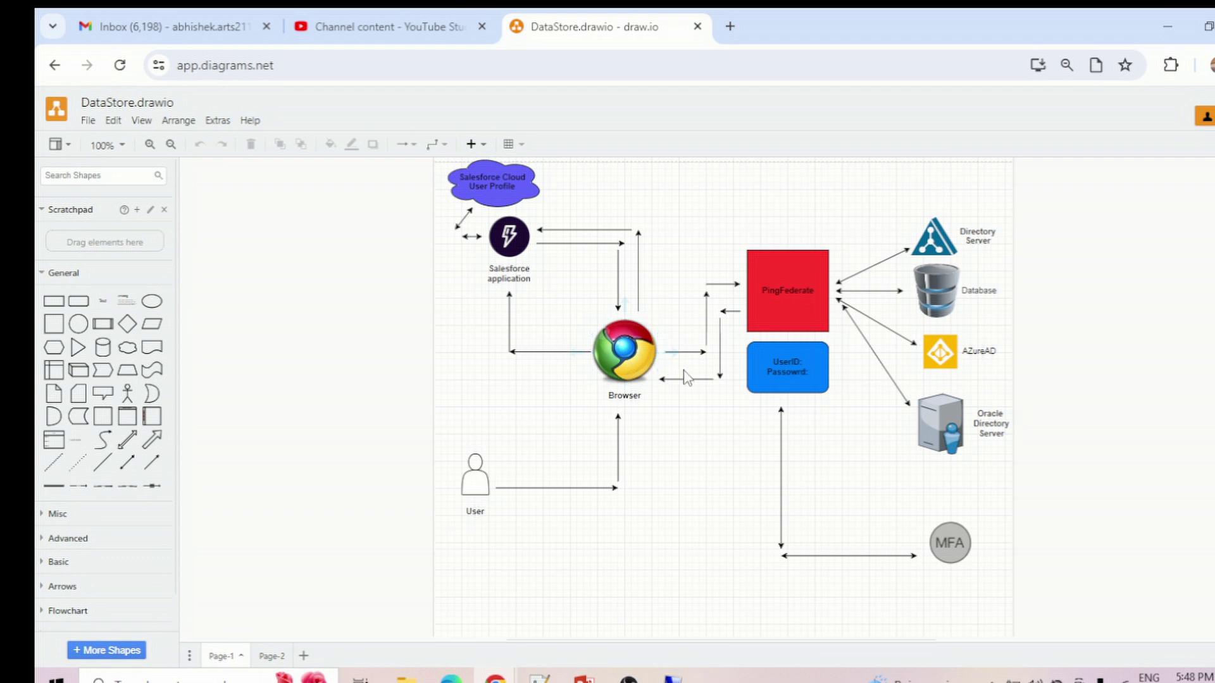
pyautogui.click(792, 288)
pyautogui.click(937, 316)
pyautogui.click(861, 208)
pyautogui.click(980, 259)
pyautogui.moveTo(843, 295)
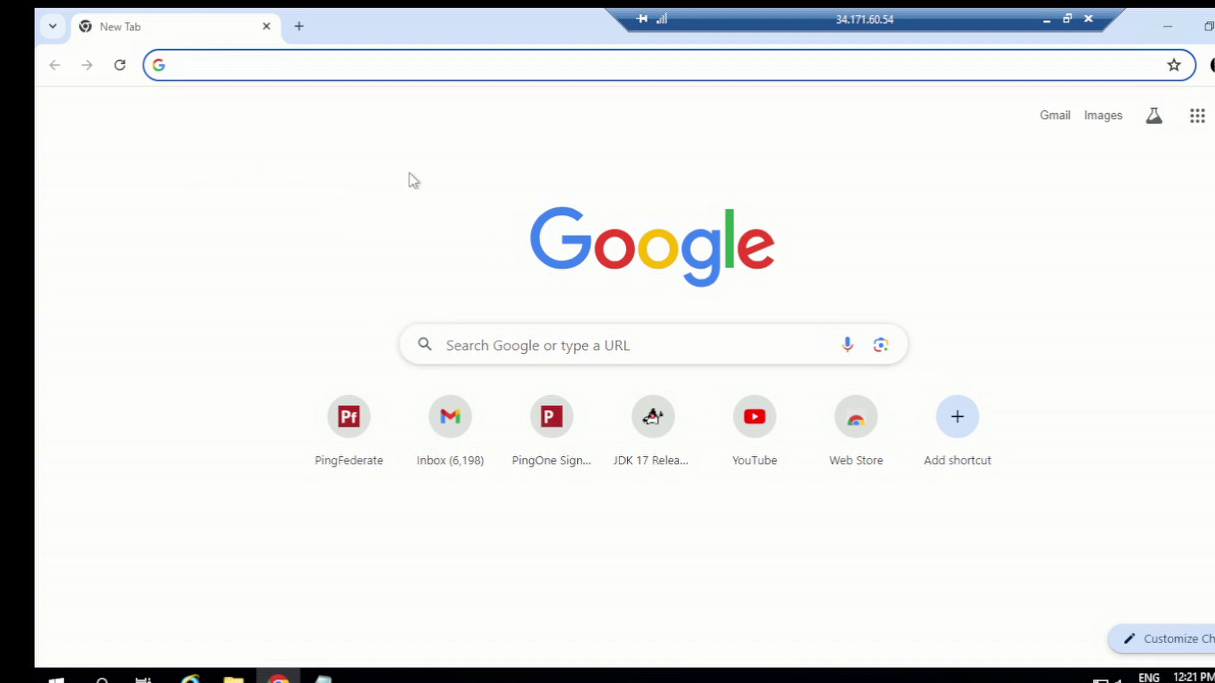
# - Open the Windows Services console on the remote server and move its window toward the middle of the desktop
pyautogui.click(101, 679)
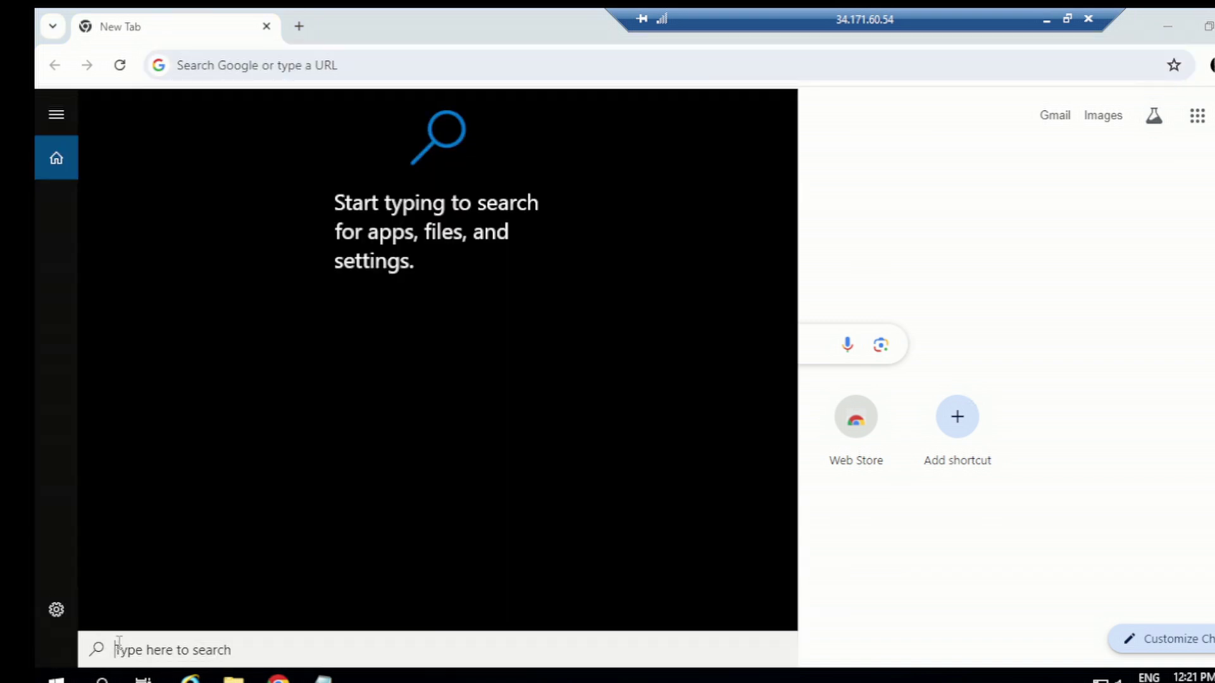
pyautogui.write('ser')
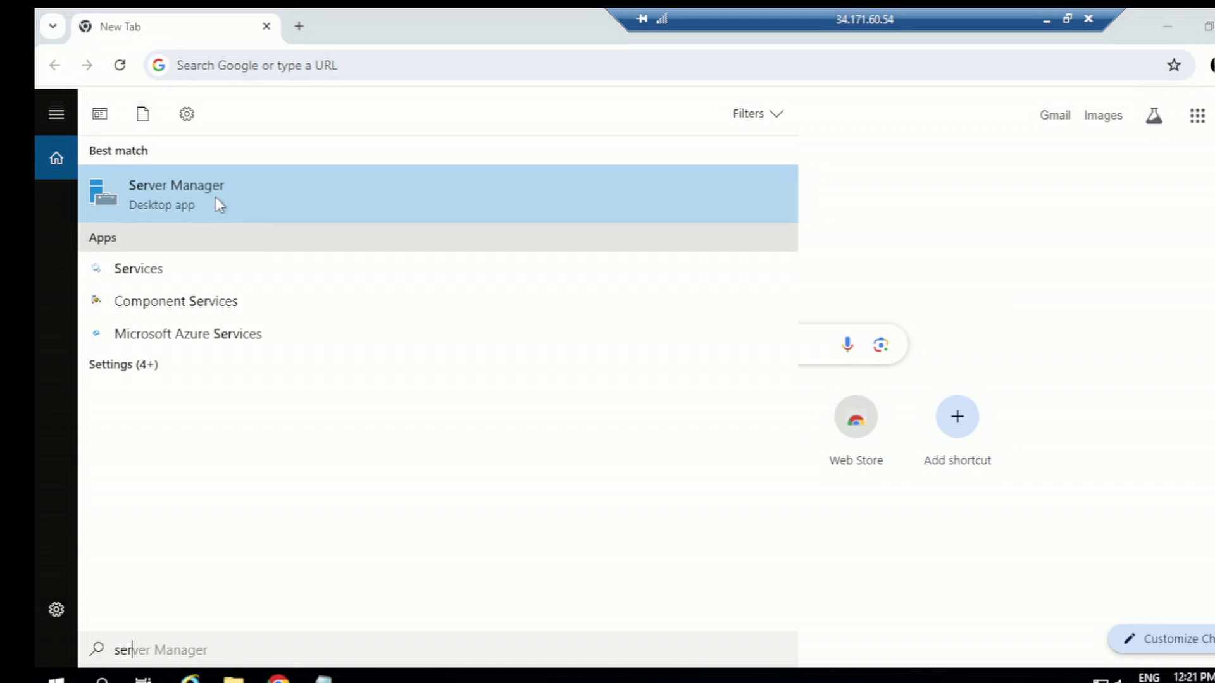
pyautogui.click(167, 276)
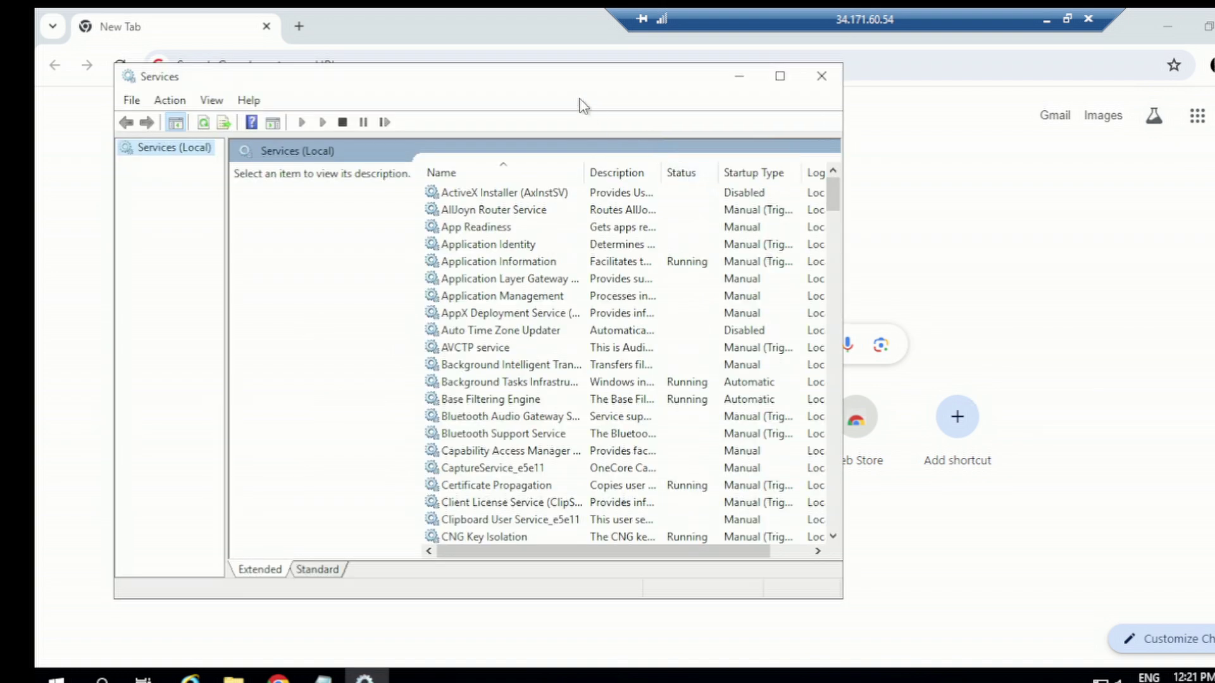
pyautogui.moveTo(634, 86); pyautogui.dragTo(689, 91)
pyautogui.moveTo(797, 87); pyautogui.dragTo(818, 84)
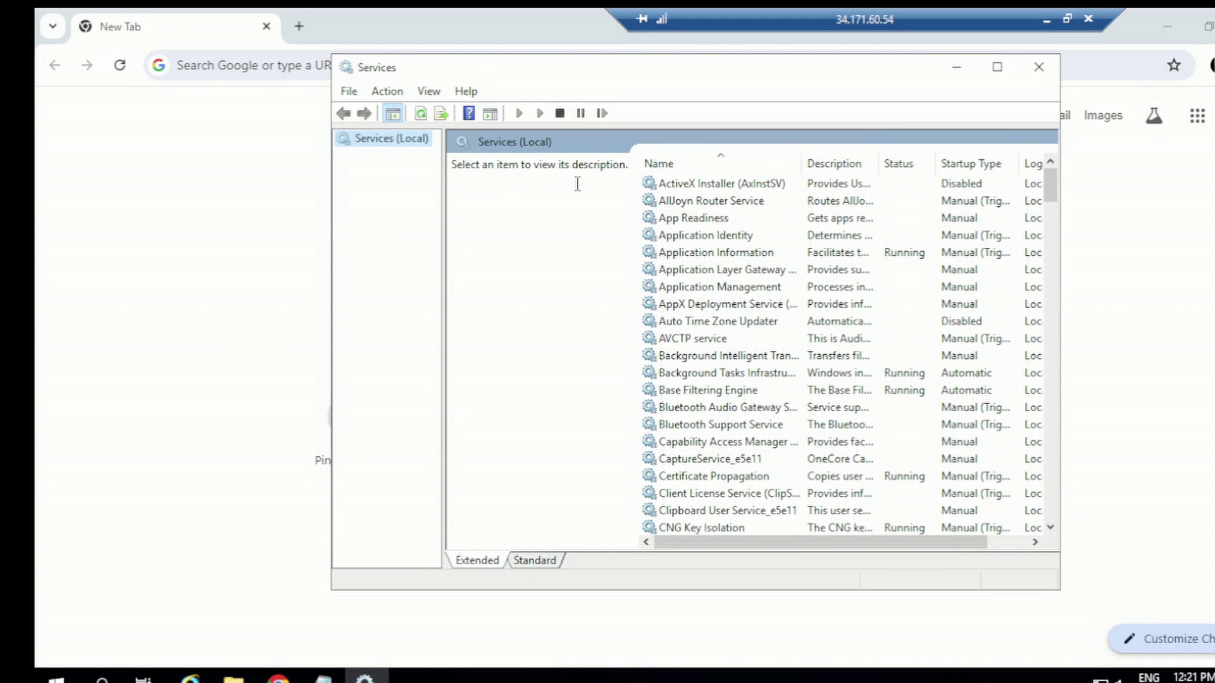
# - Locate the OpenDJ Server service in the services list and open its properties
pyautogui.click(676, 200)
pyautogui.click(707, 226)
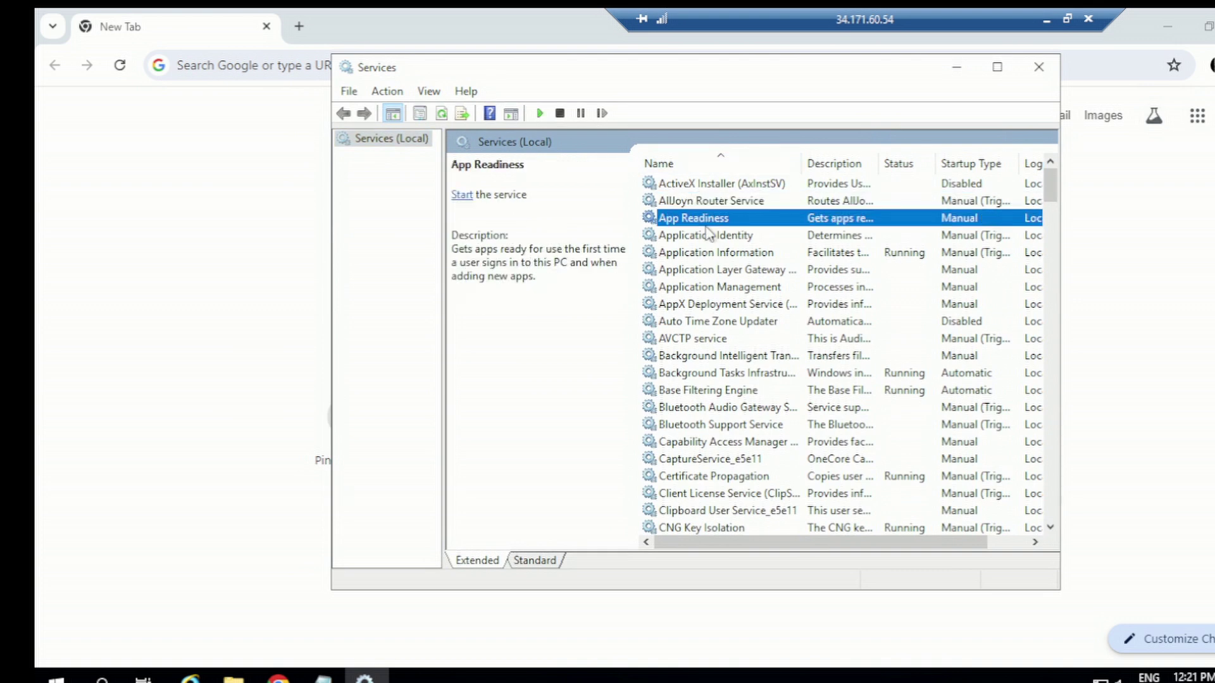
pyautogui.press('o')
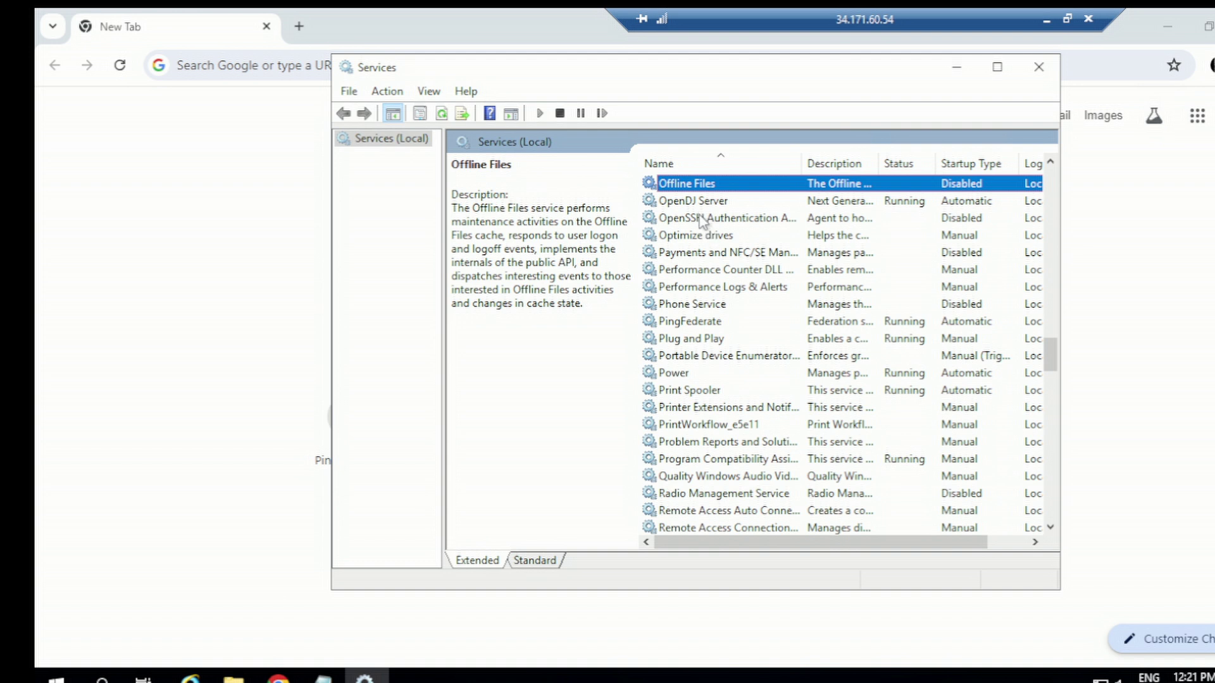
pyautogui.click(699, 206)
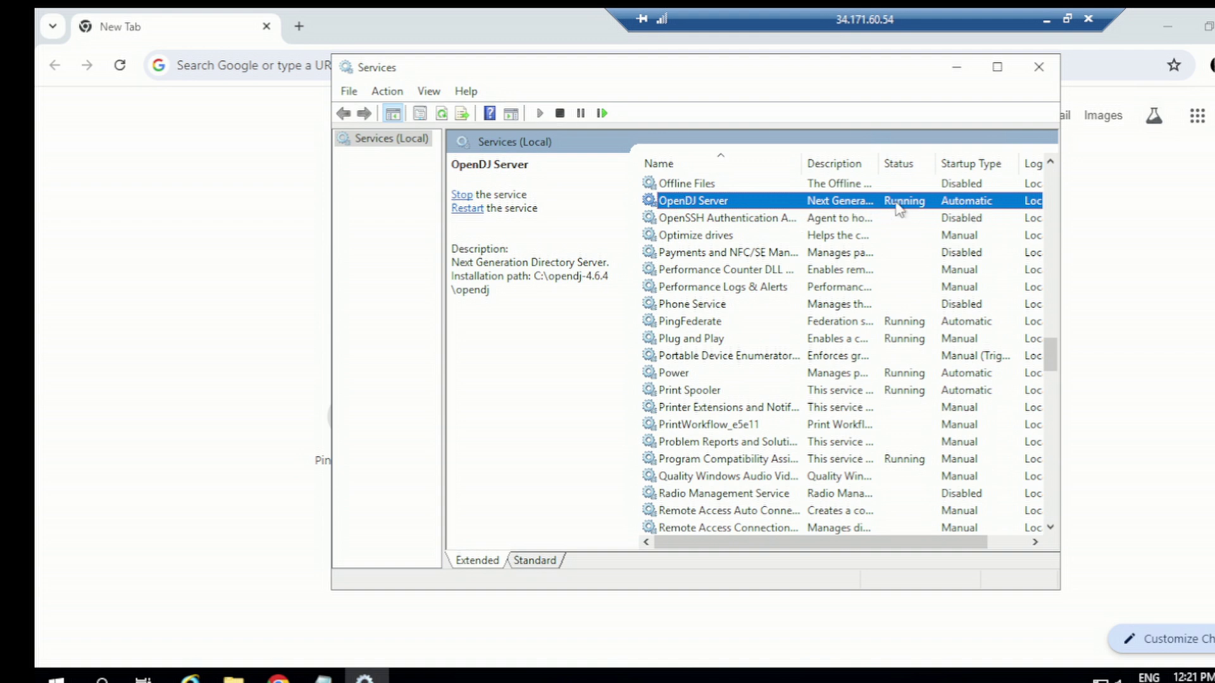
pyautogui.doubleClick(698, 211)
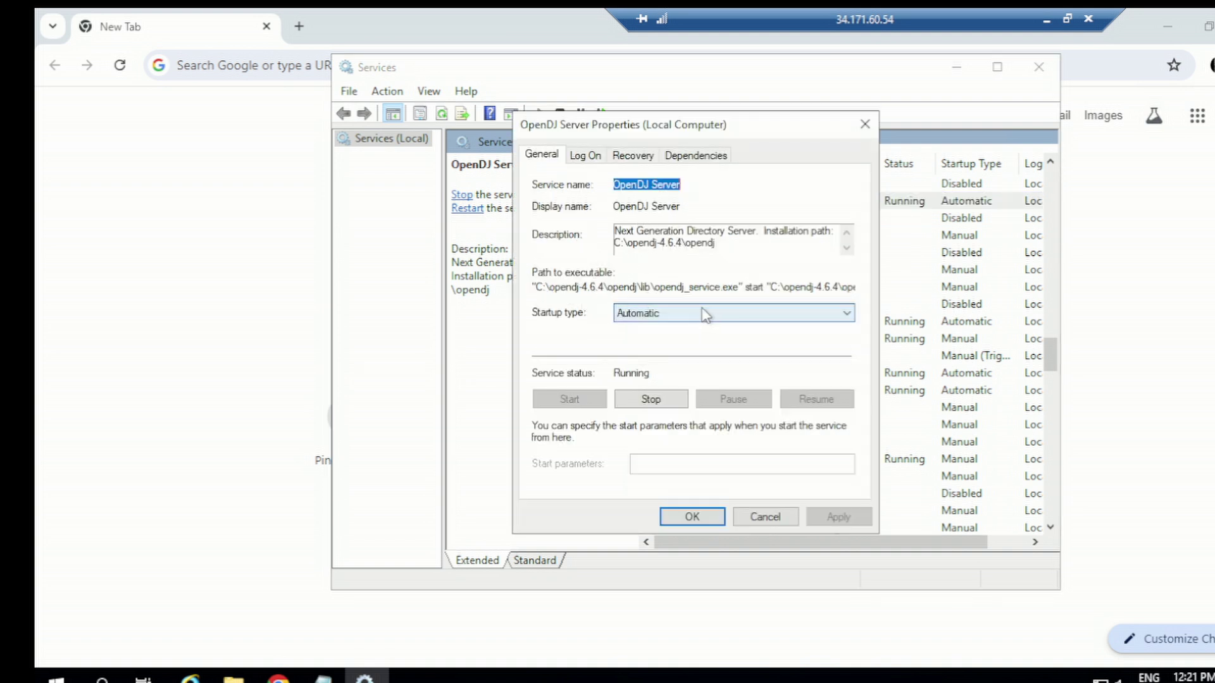
# - Review the OpenDJ Server's executable path, recovery, log-on and dependency settings, and close the properties and the Services console
pyautogui.moveTo(660, 286); pyautogui.dragTo(867, 283)
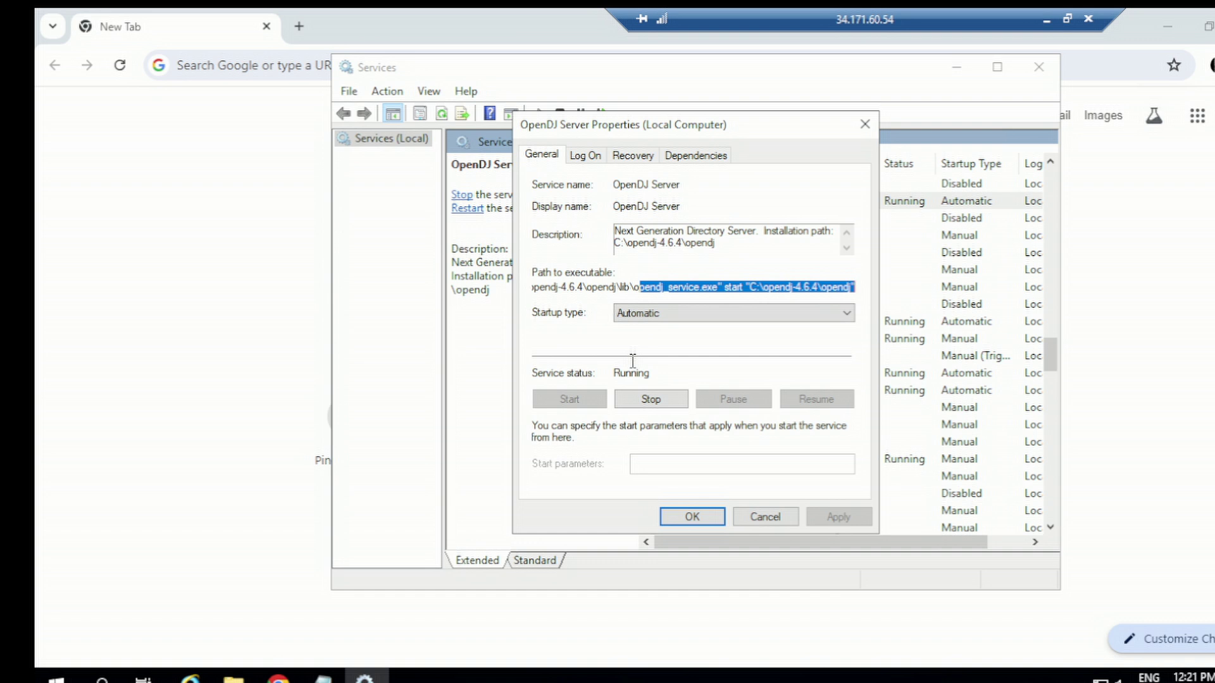
pyautogui.click(633, 156)
pyautogui.click(587, 156)
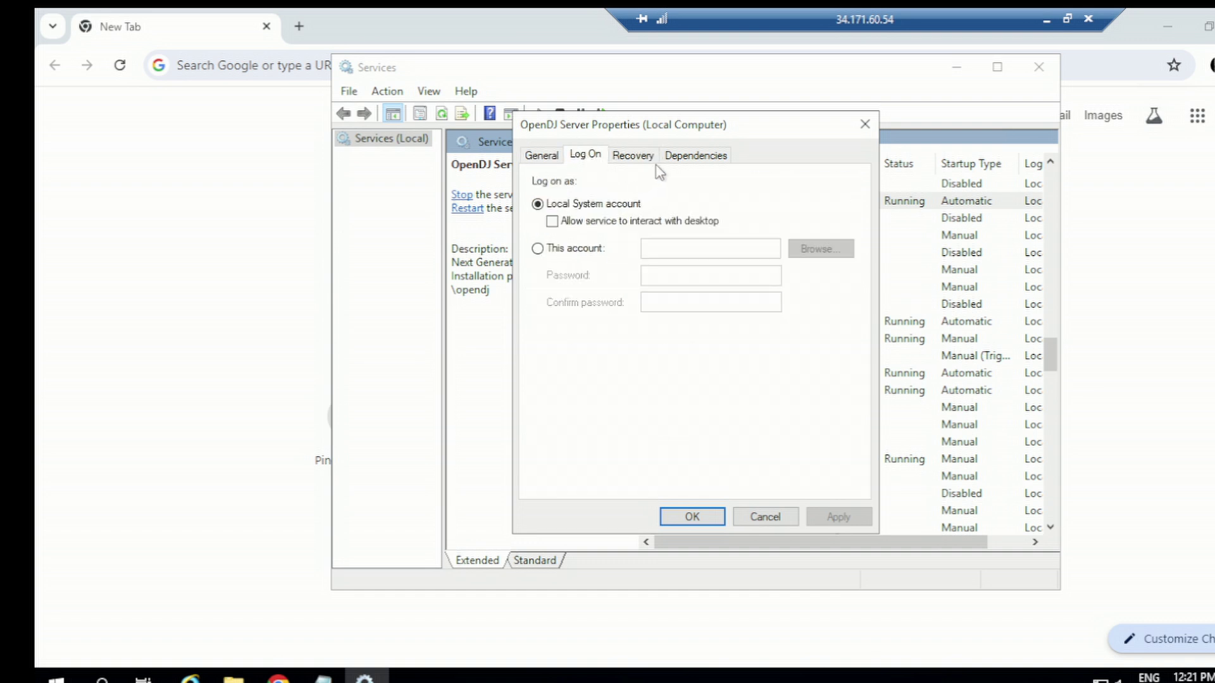
pyautogui.click(696, 158)
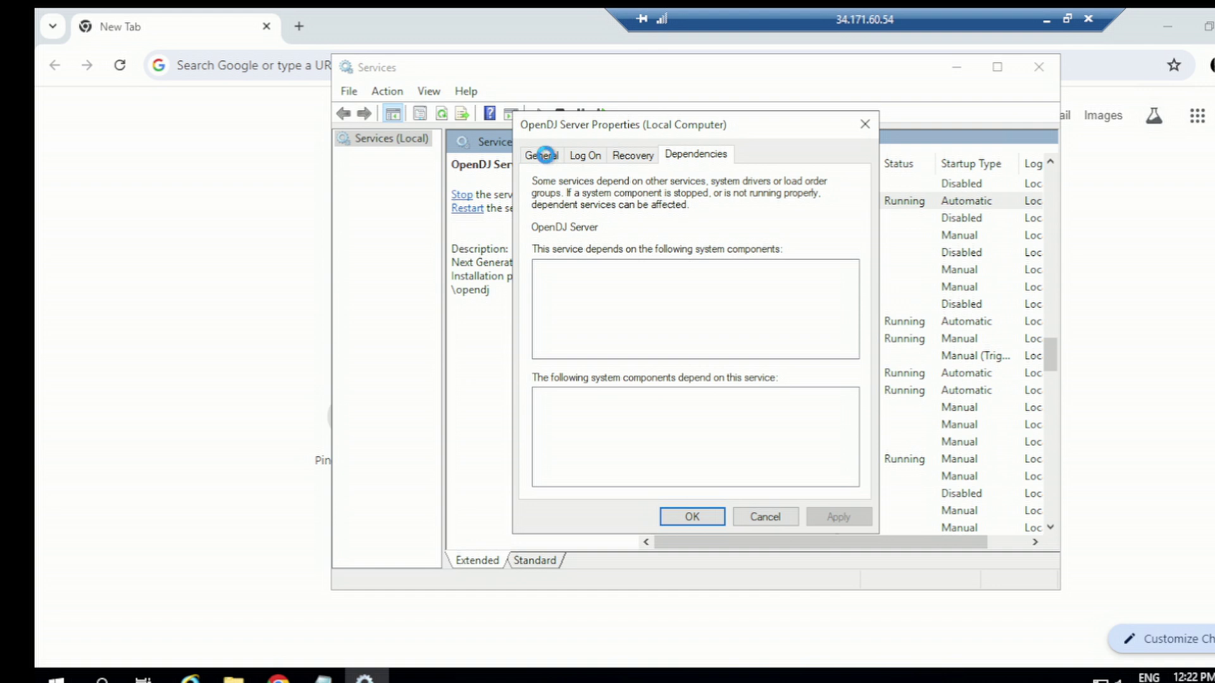
pyautogui.click(544, 156)
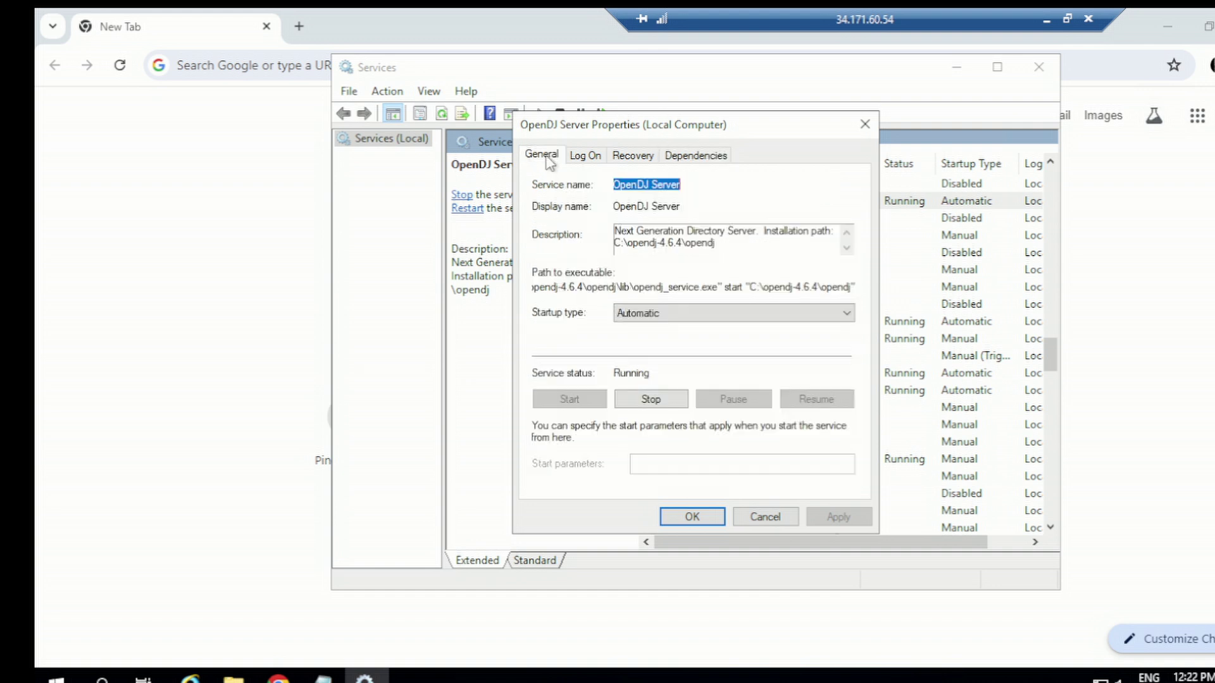
pyautogui.click(864, 124)
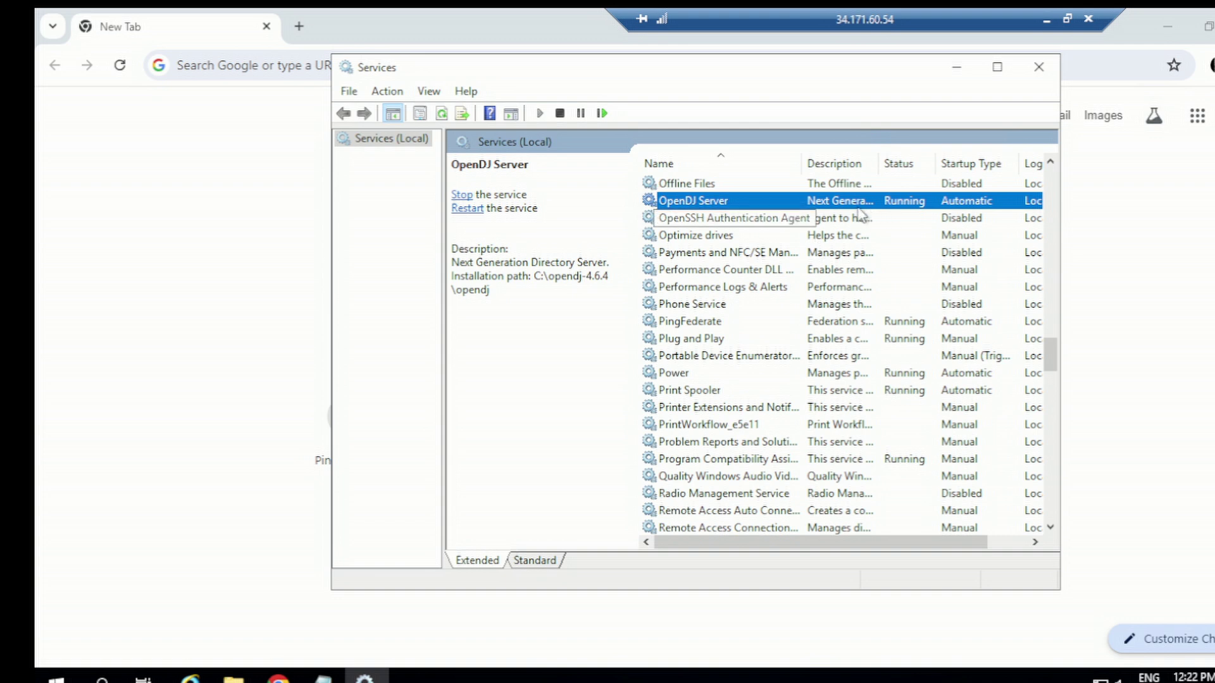
pyautogui.click(1041, 68)
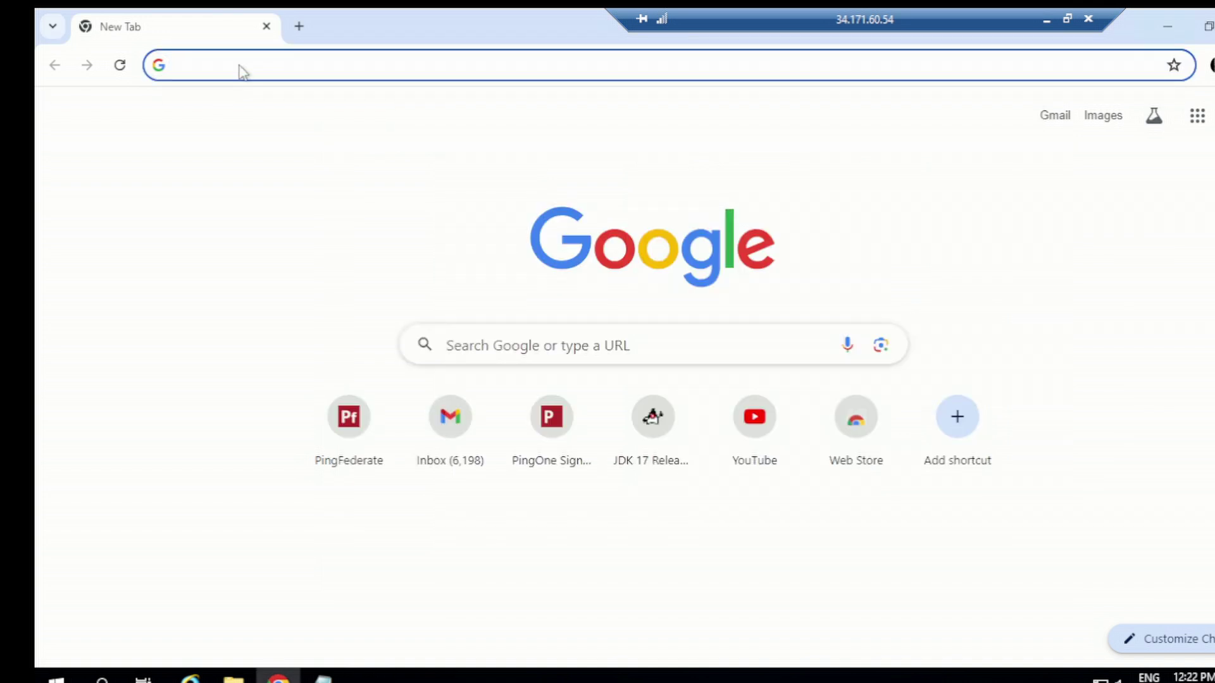
pyautogui.click(241, 64)
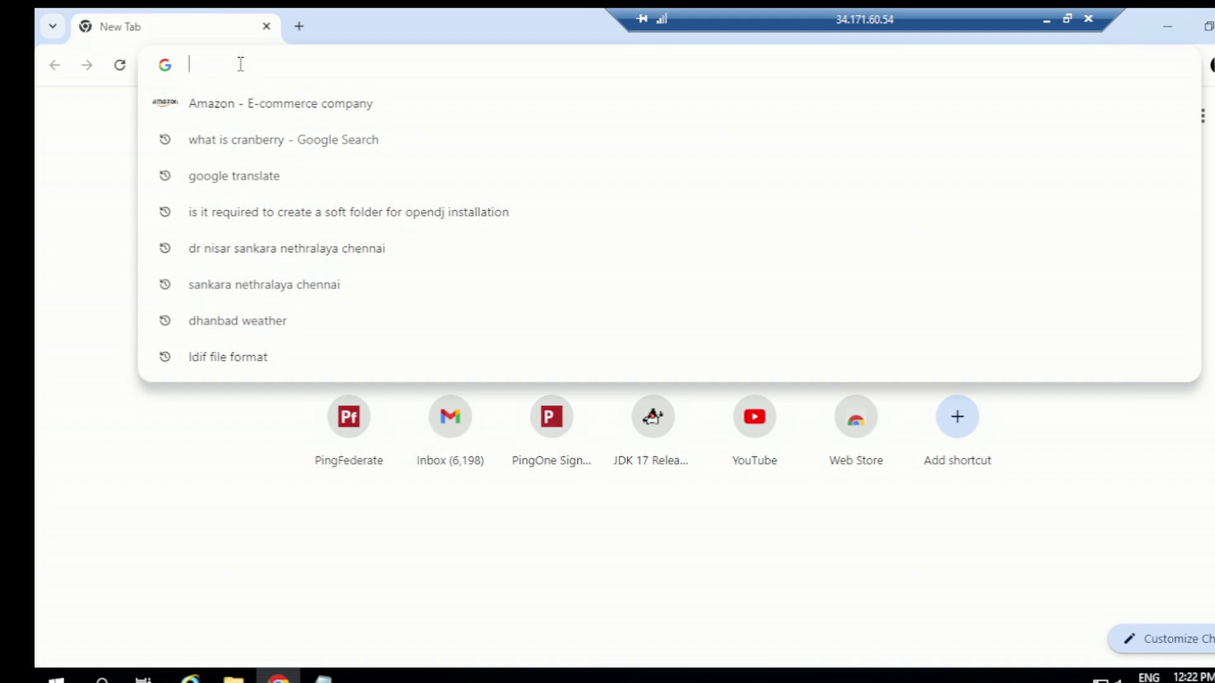
pyautogui.write('htt')
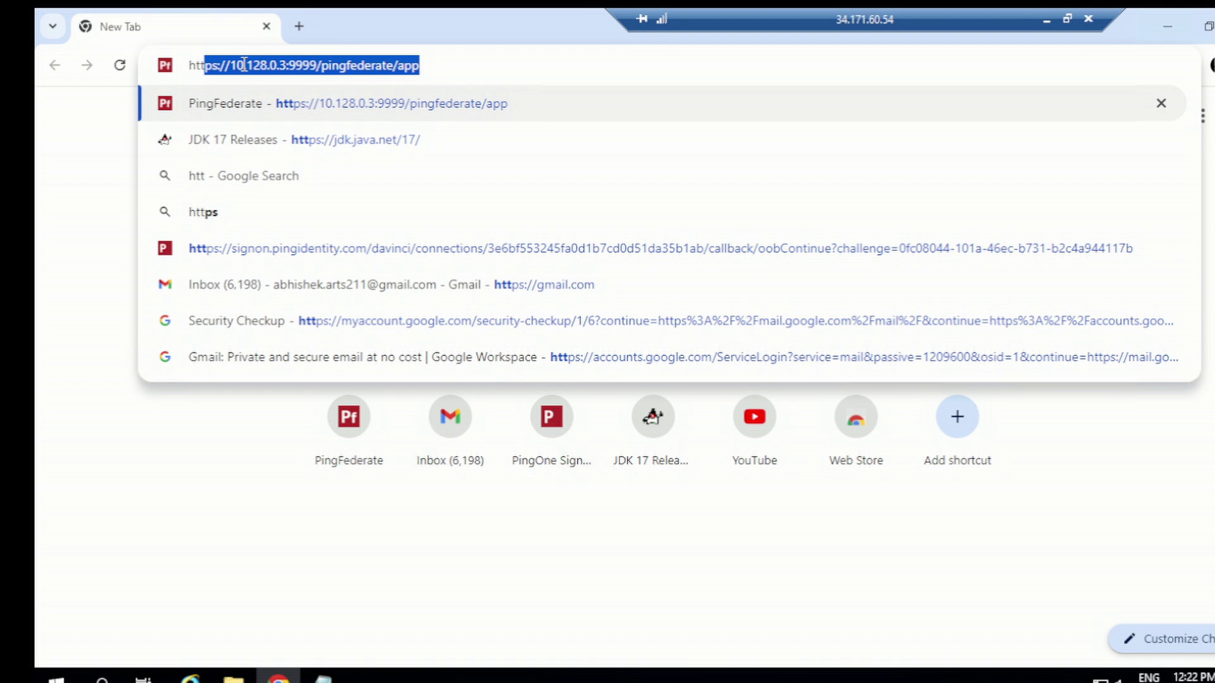
pyautogui.click(480, 71)
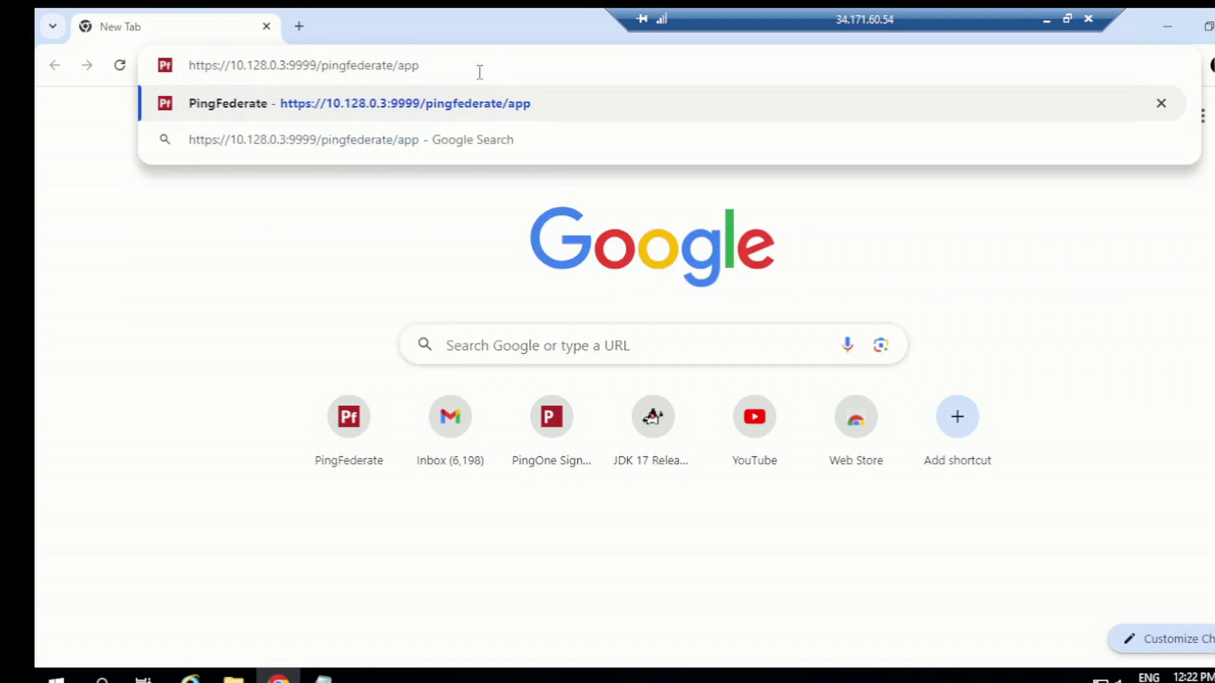
pyautogui.press('Return')
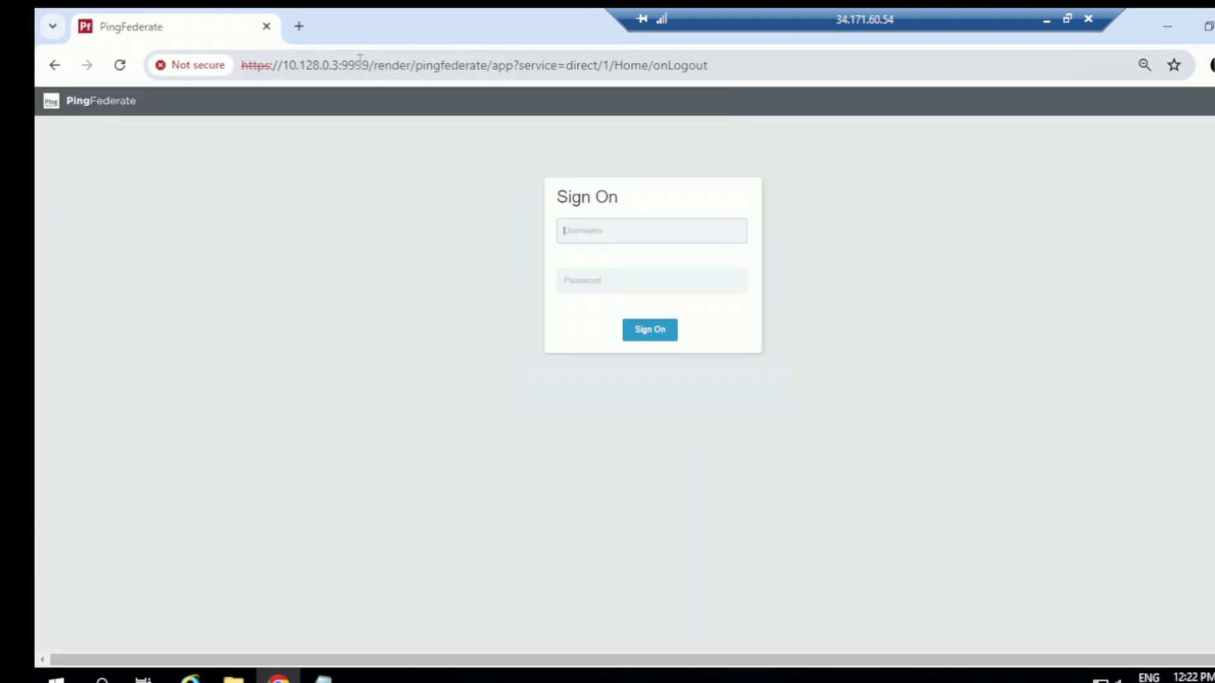
# - Sign on to PingFederate as Administrator with the account password
pyautogui.click(583, 232)
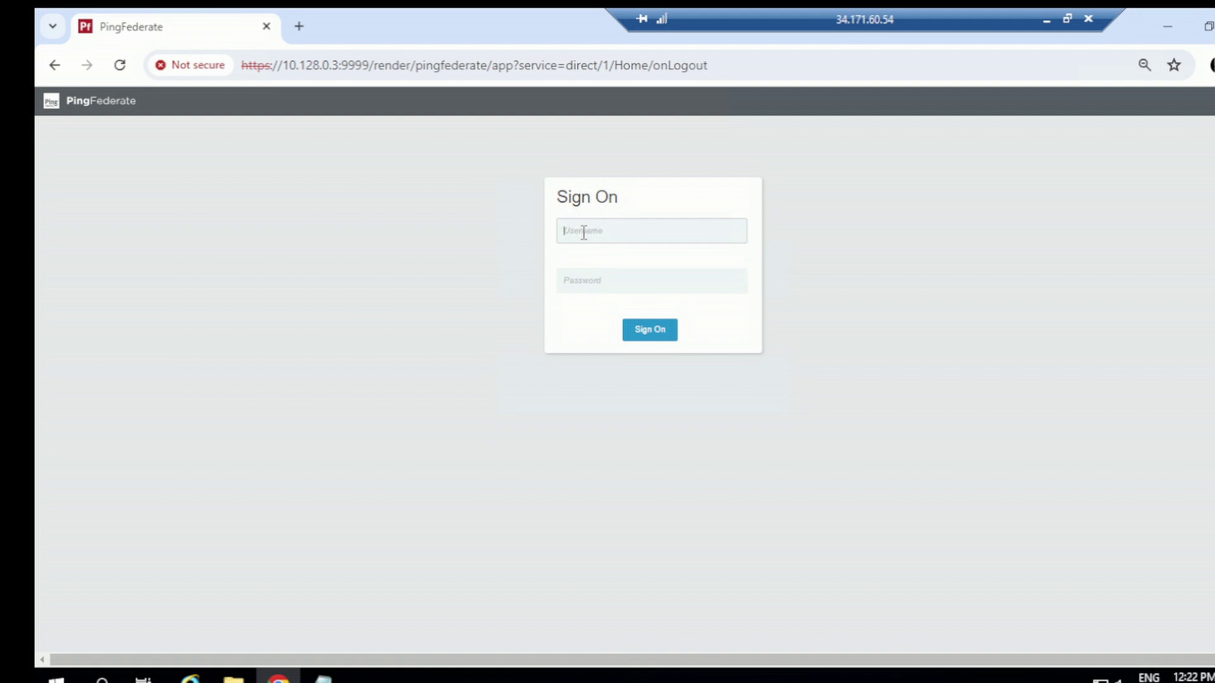
pyautogui.write('Adminis')
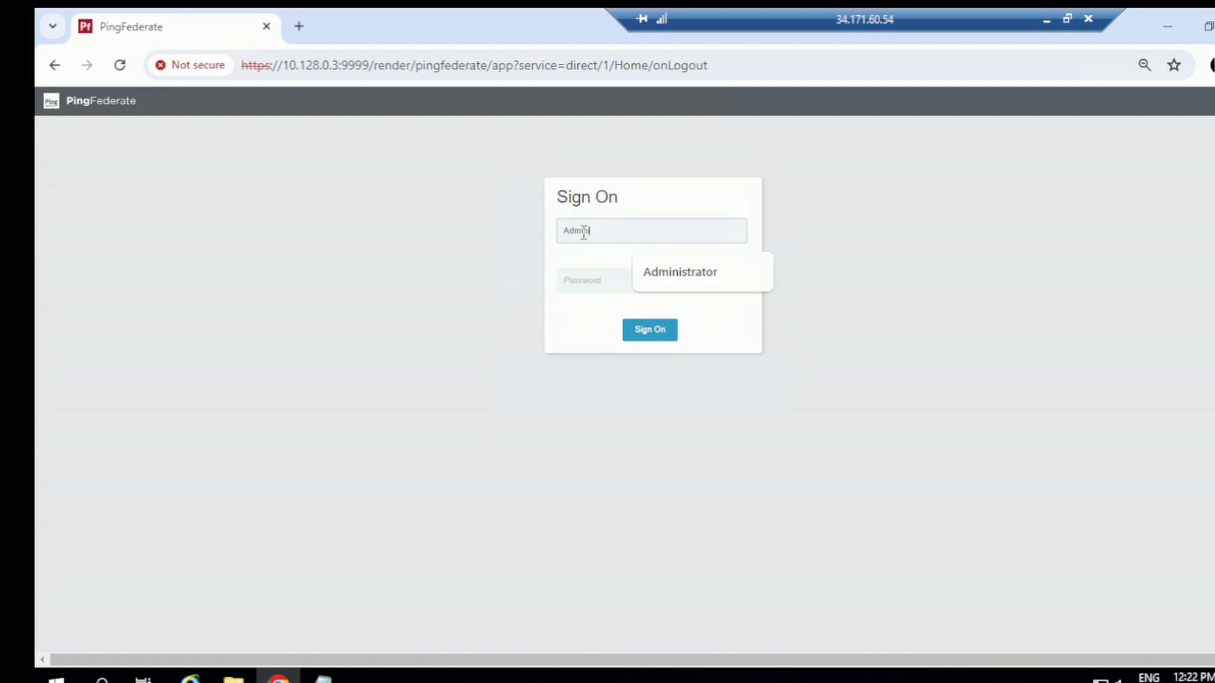
pyautogui.write('trator')
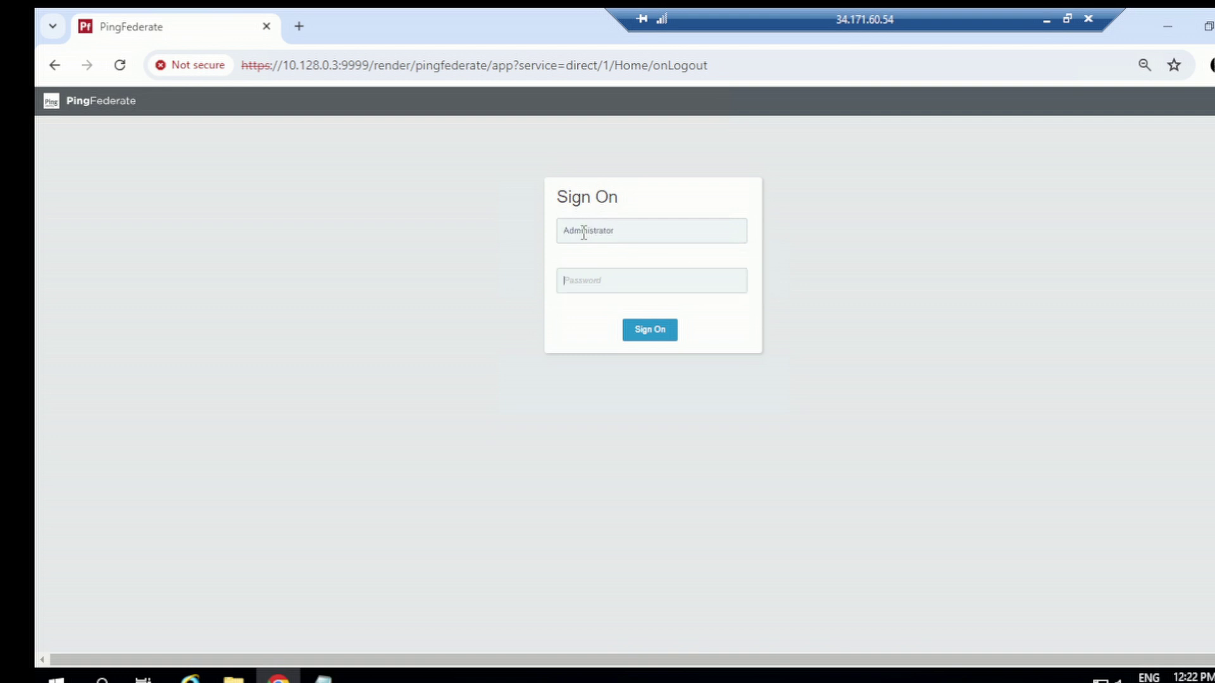
pyautogui.click(595, 272)
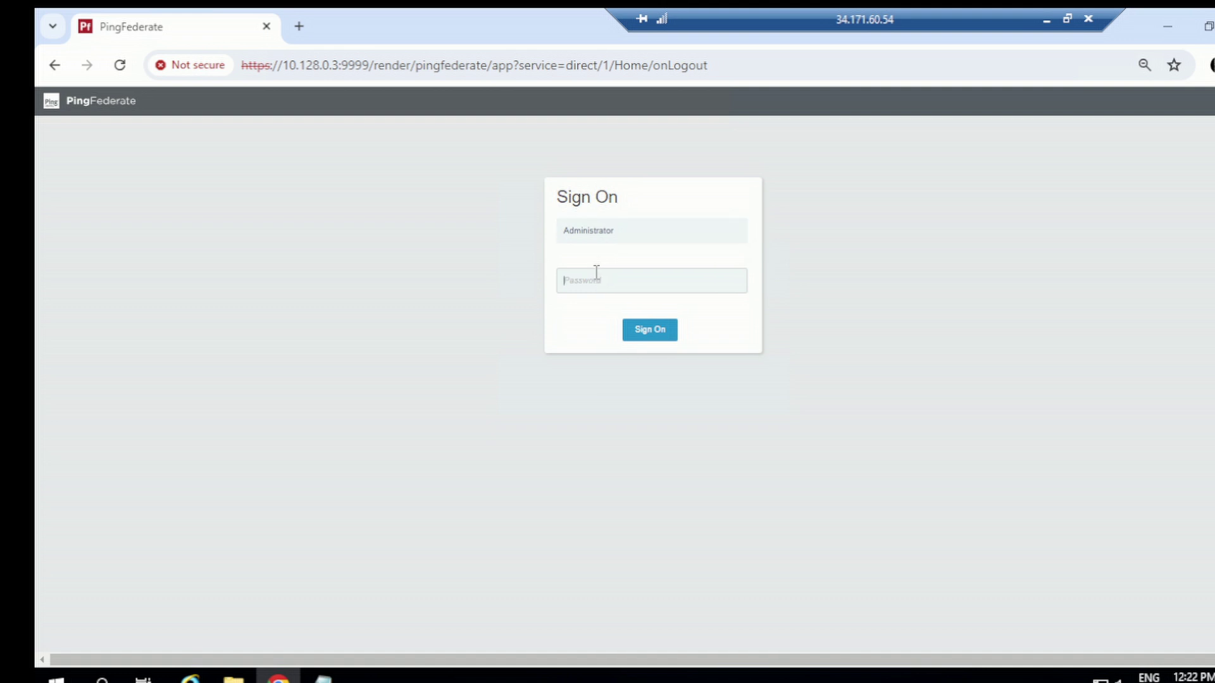
pyautogui.write('••••••••••')
pyautogui.press('Return')
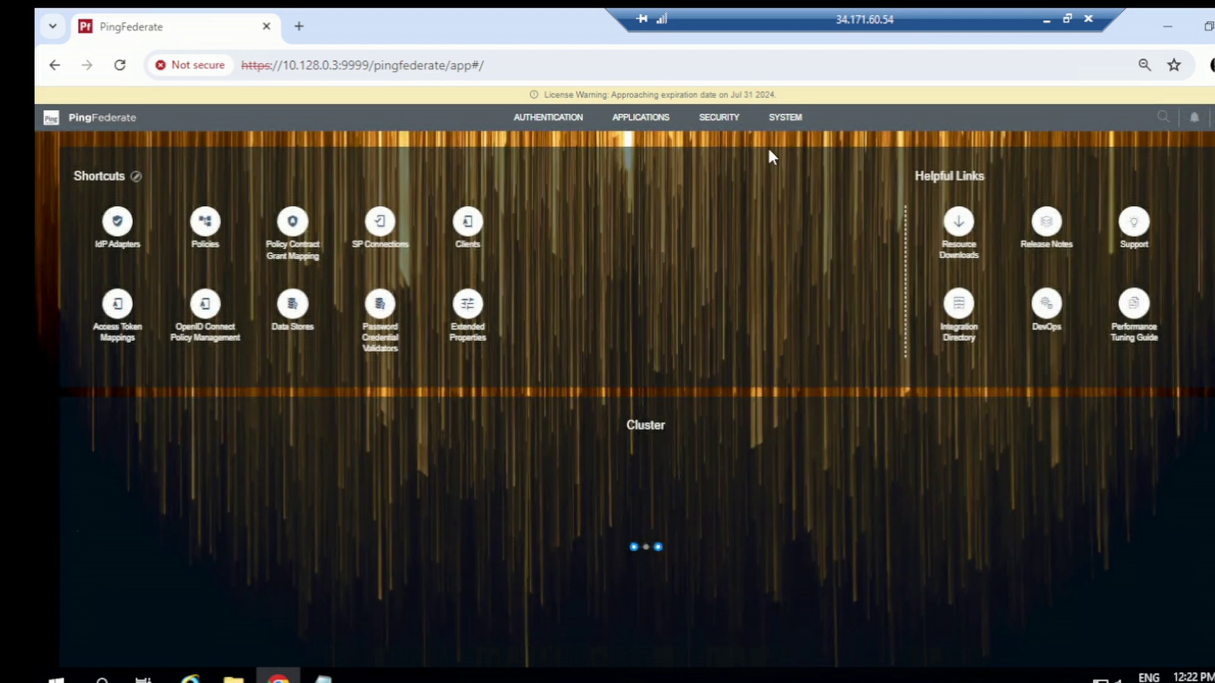
# - Open Cluster Management in the system's server settings and check the cluster nodes' addresses and replication status
pyautogui.click(797, 124)
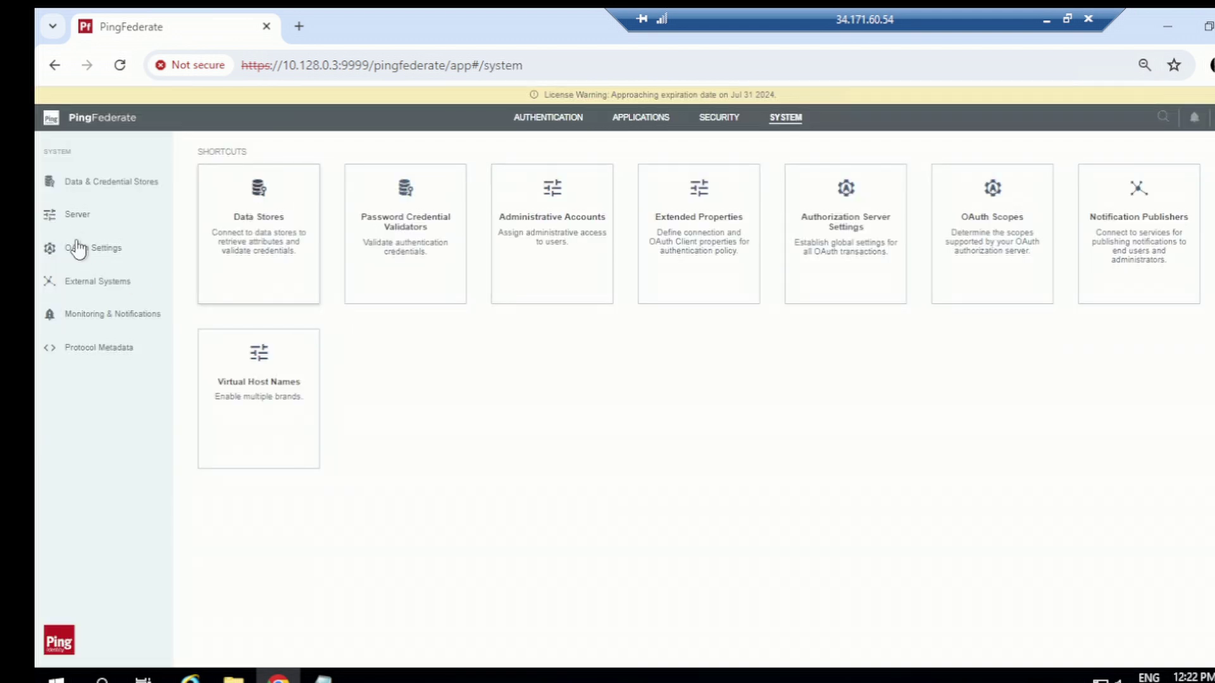
pyautogui.click(79, 222)
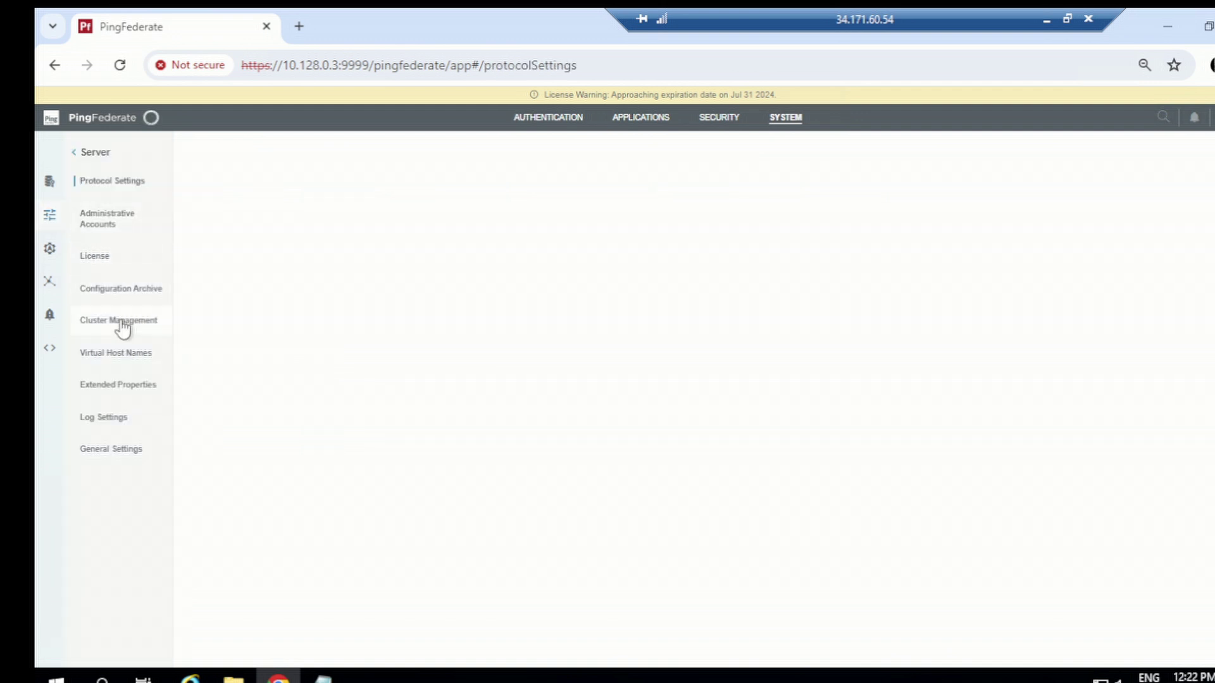
pyautogui.click(121, 322)
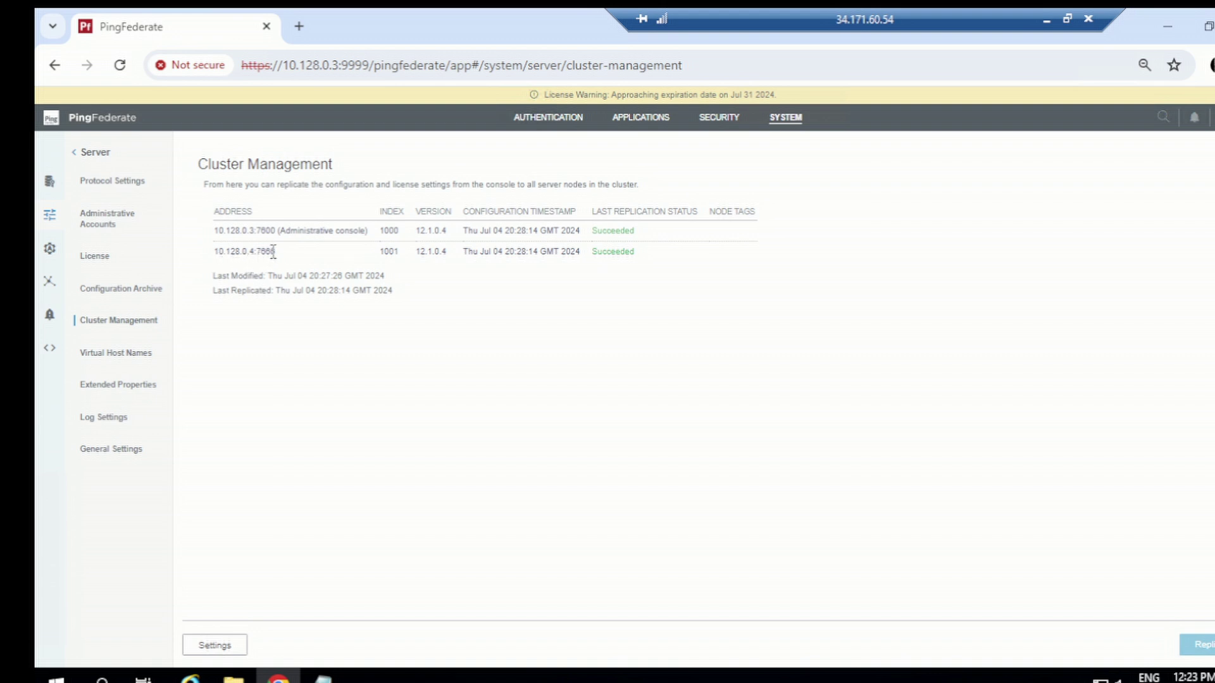
pyautogui.moveTo(276, 251); pyautogui.dragTo(217, 252)
pyautogui.click(642, 293)
# - Open the system's Data Stores, review the JDBC URL and driver of the ProvisionerDS store, and return to the list
pyautogui.click(789, 122)
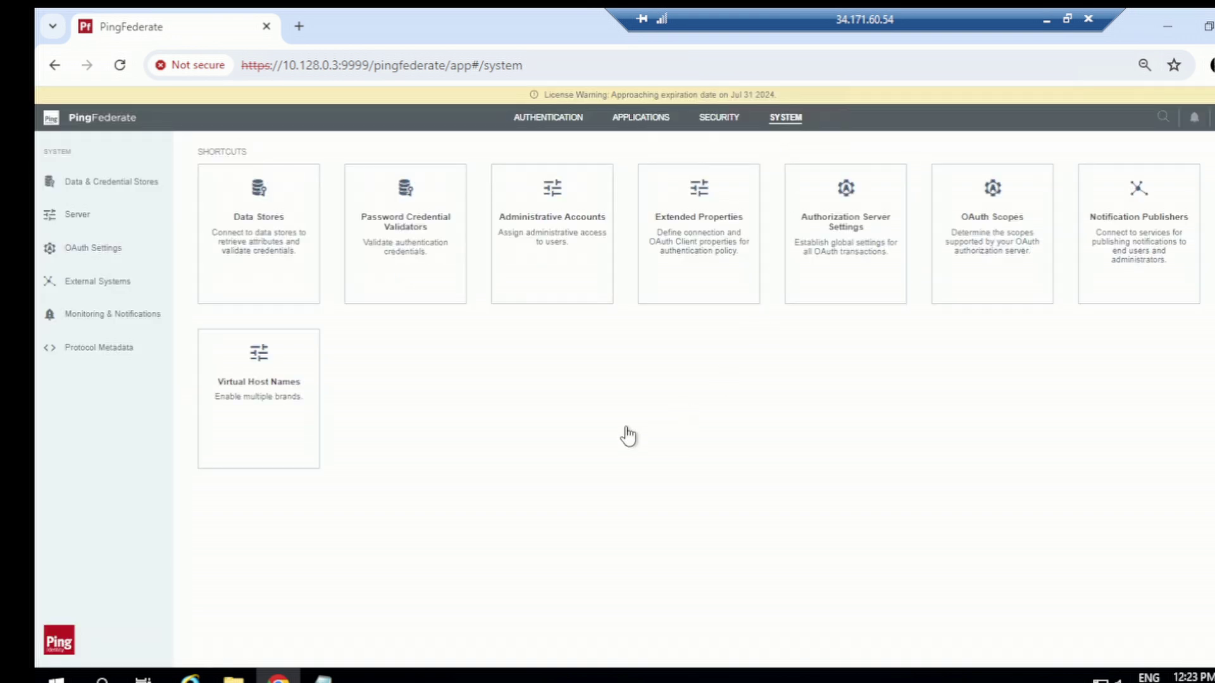
pyautogui.click(283, 257)
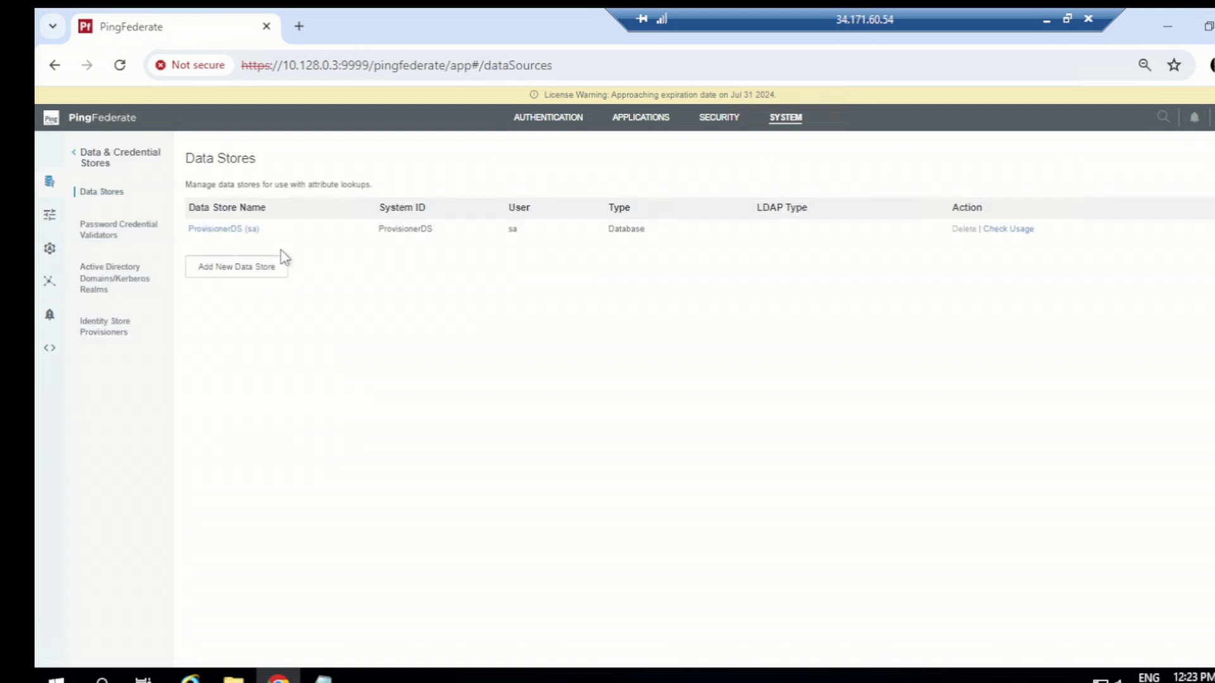
pyautogui.click(228, 231)
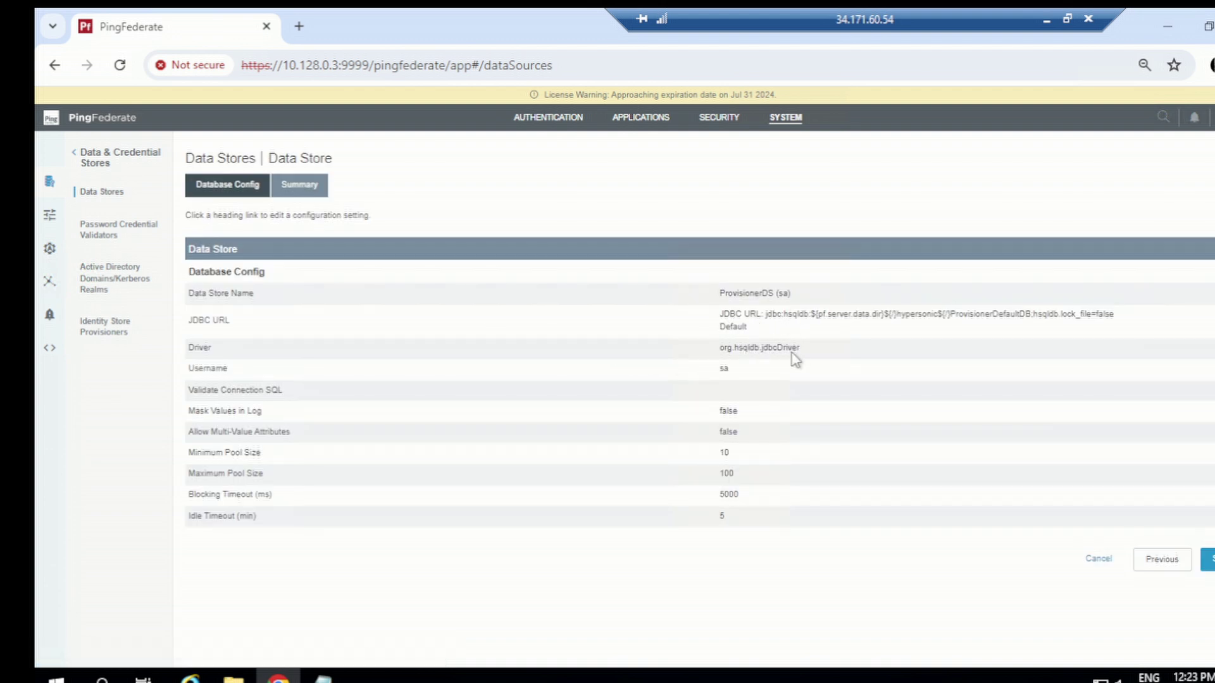
pyautogui.moveTo(796, 357); pyautogui.dragTo(717, 315)
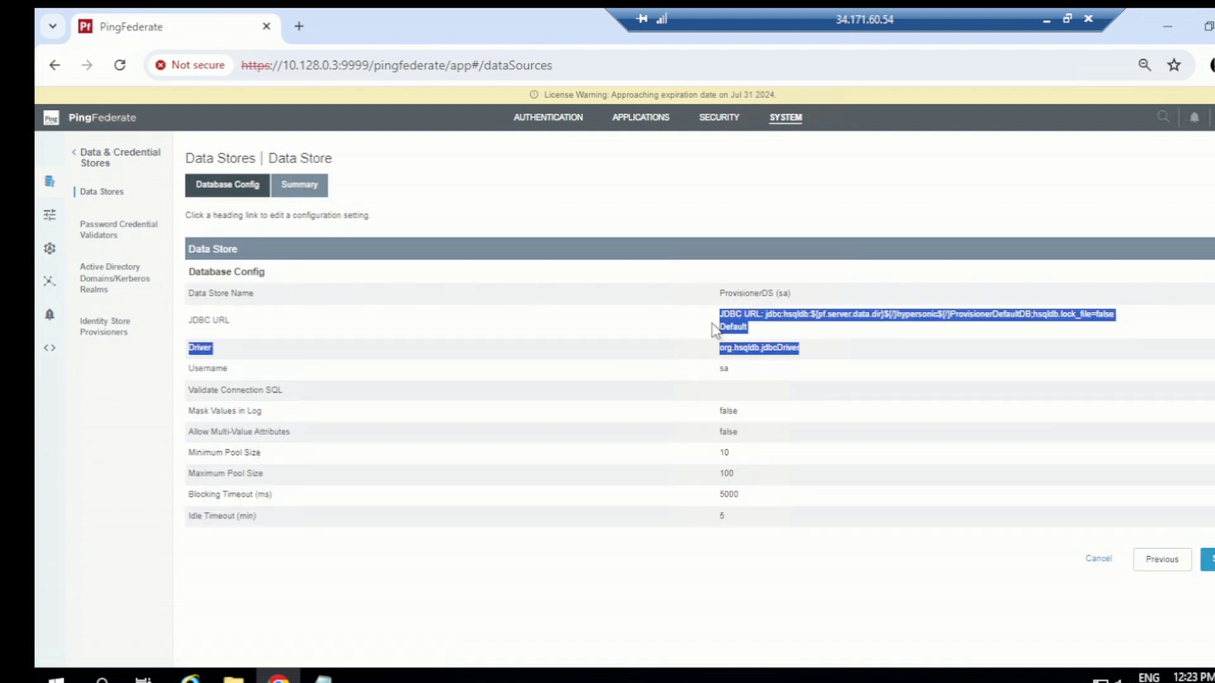
pyautogui.click(627, 355)
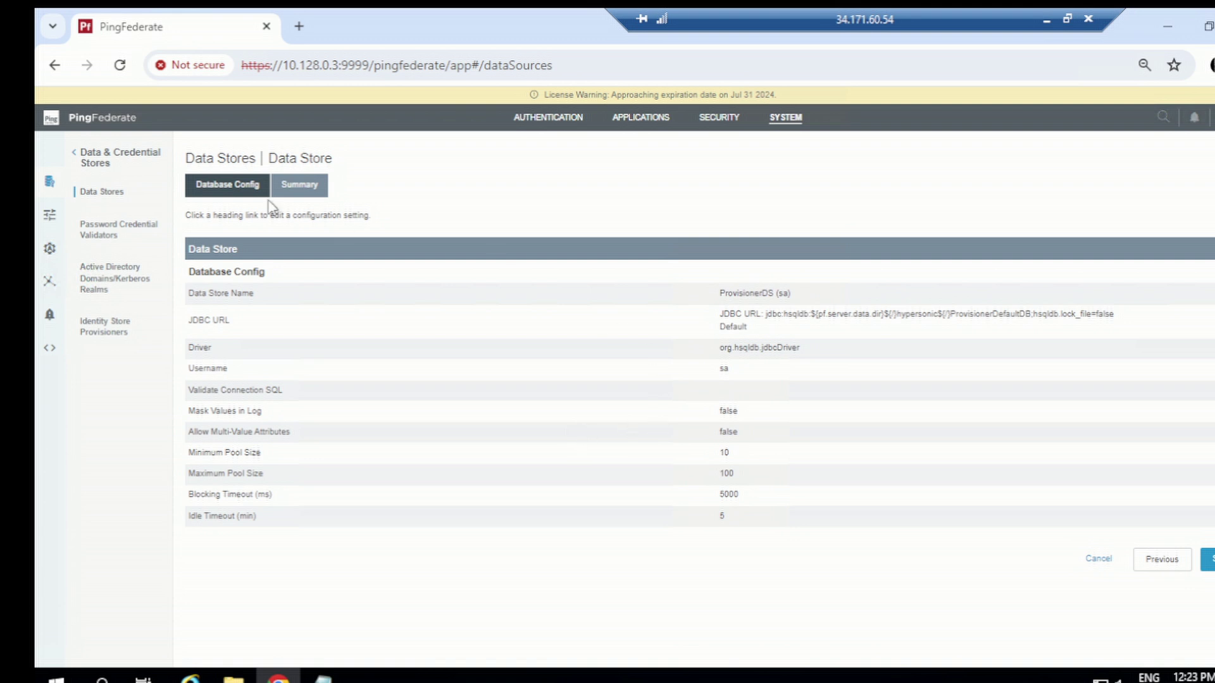
pyautogui.click(212, 166)
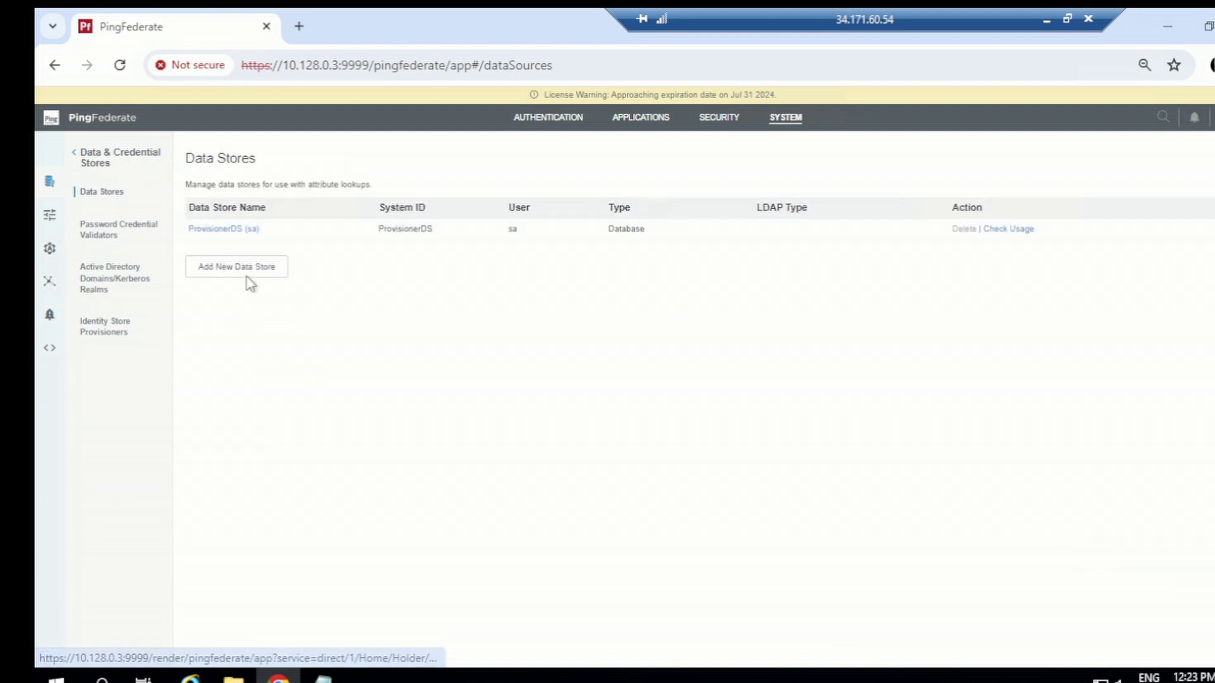
# - Add a new data store named OpenDJ of type Directory (LDAP) and continue to its LDAP configuration
pyautogui.click(249, 273)
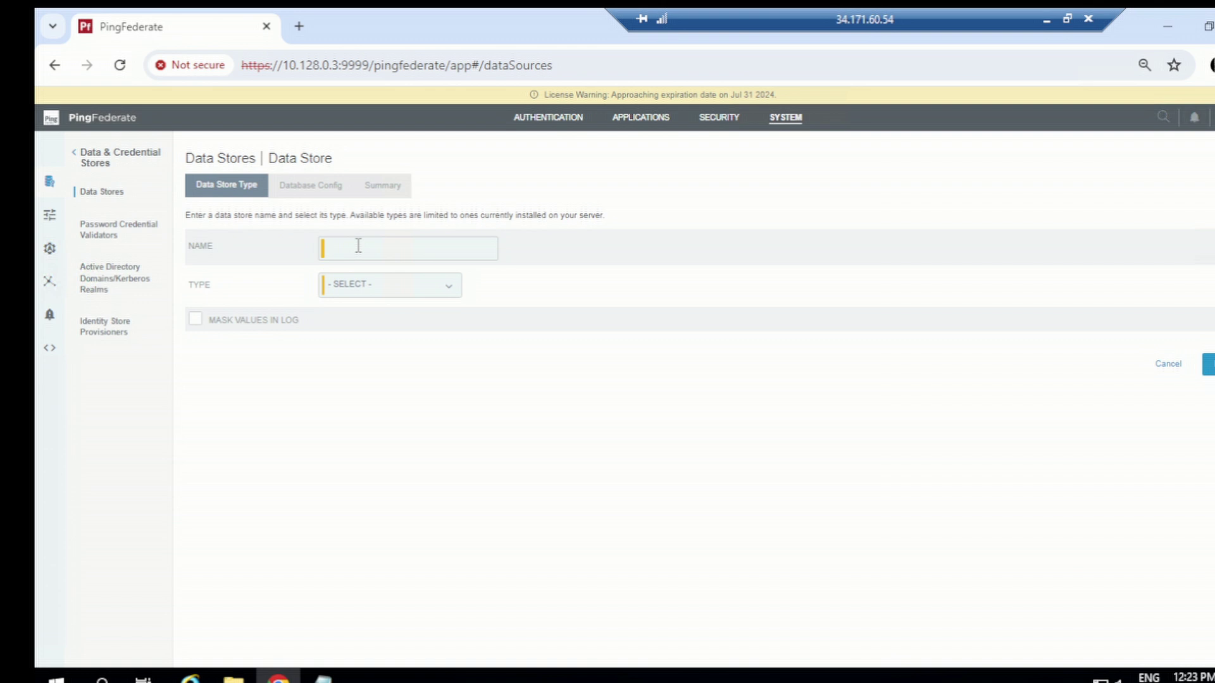
pyautogui.write('OpenDJ')
pyautogui.click(373, 288)
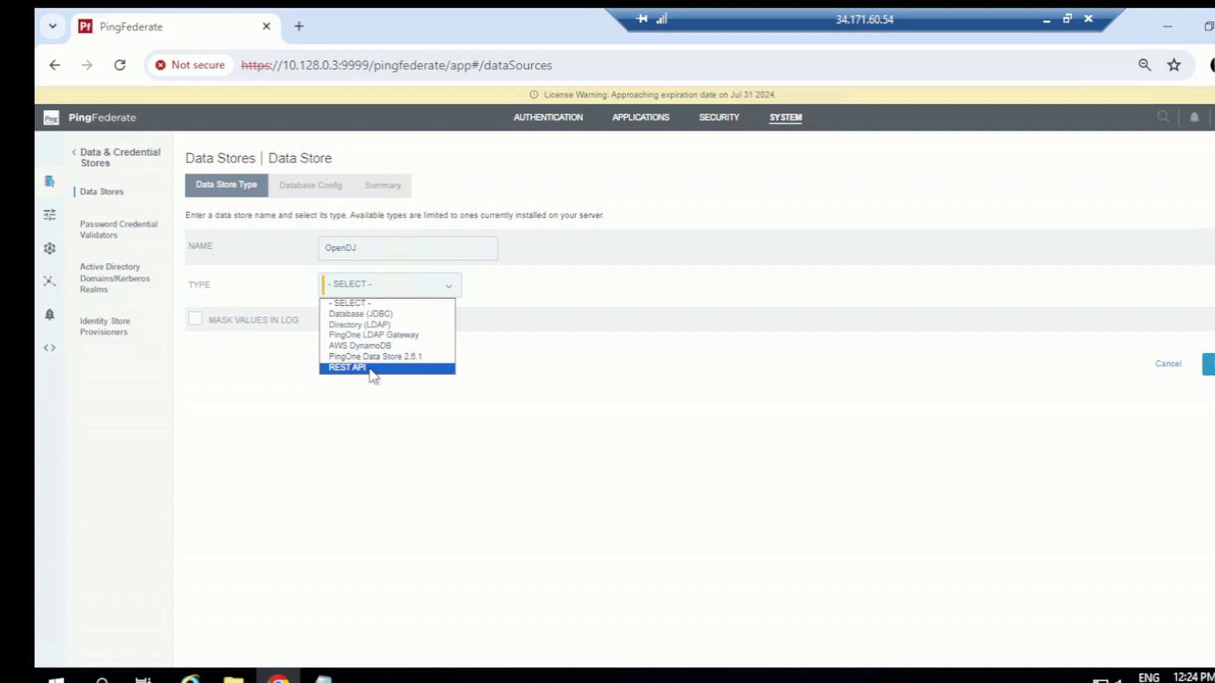
pyautogui.click(359, 325)
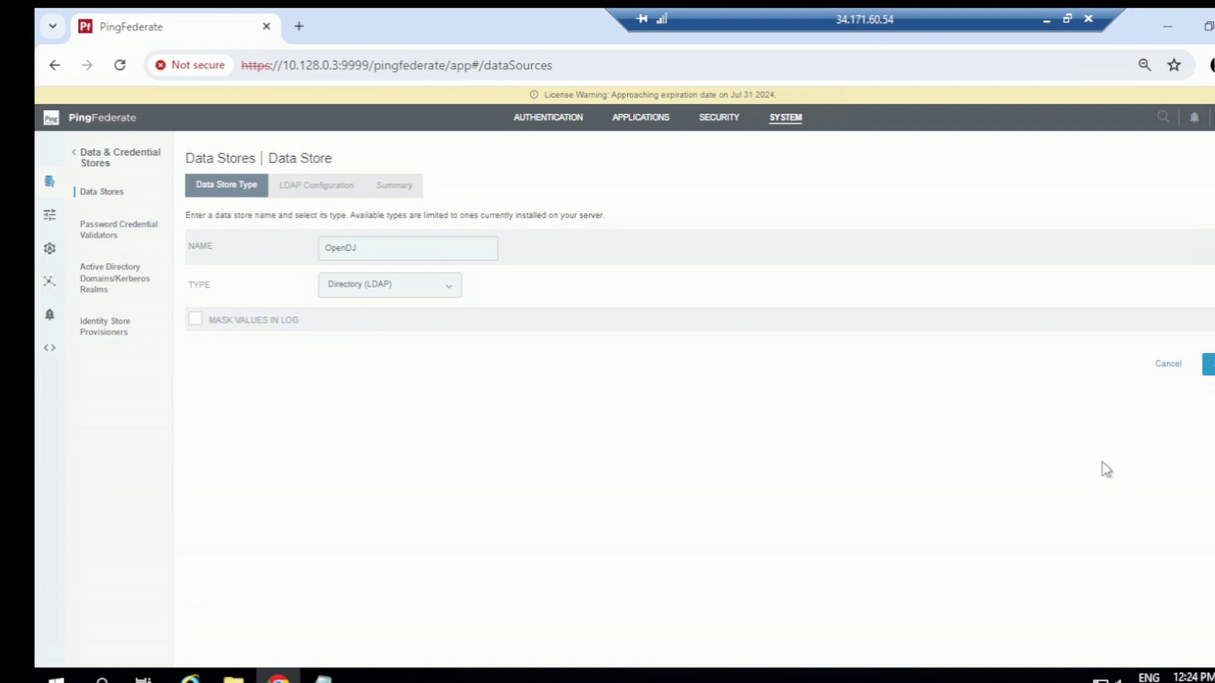
pyautogui.click(1209, 365)
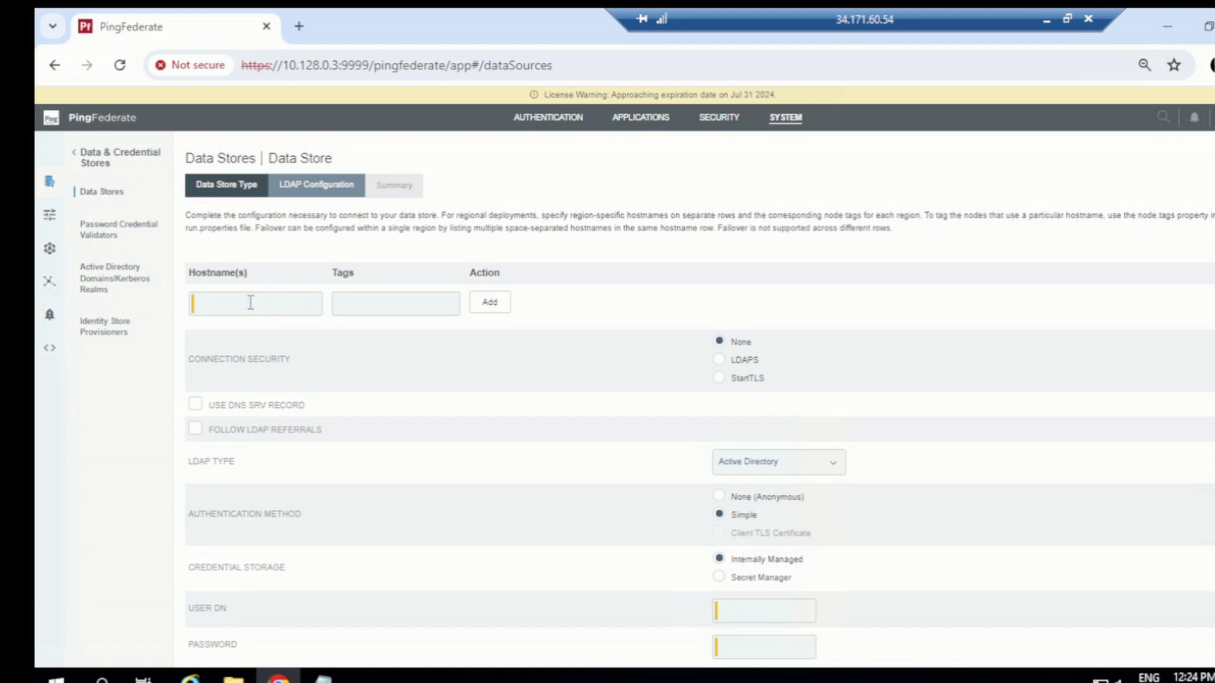
# - Add localhost:389 as the hostname of the OpenDJ data store
pyautogui.write('loca')
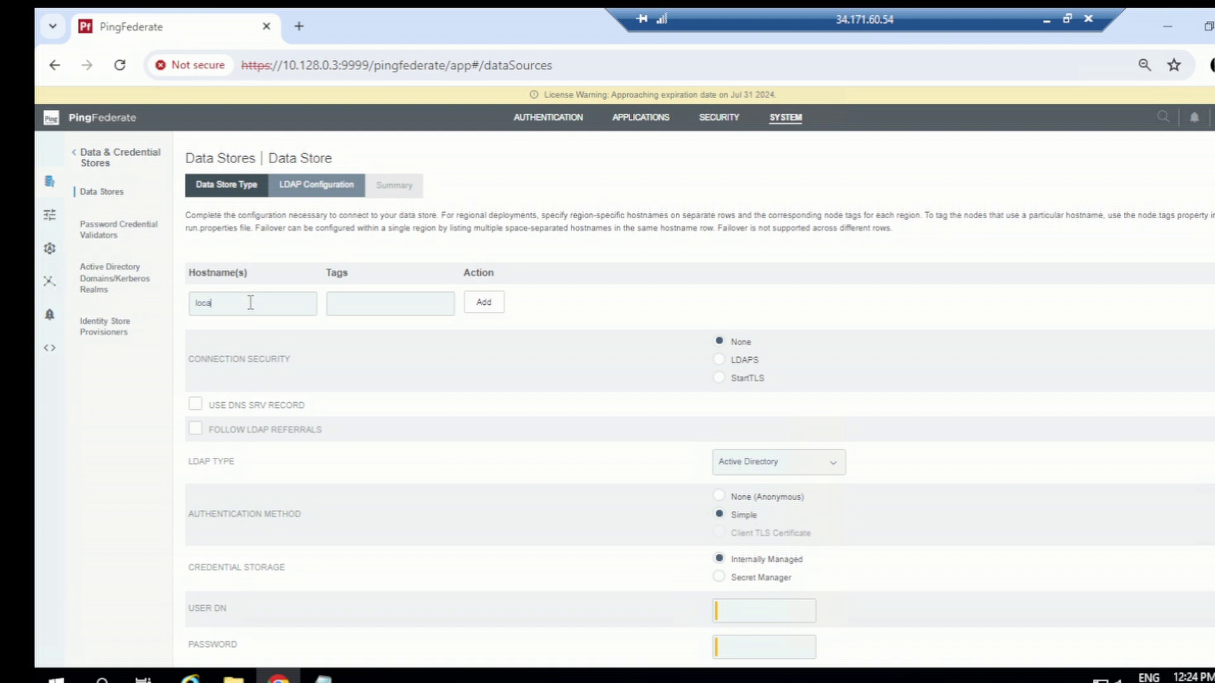
pyautogui.write('lhost:389')
pyautogui.click(483, 302)
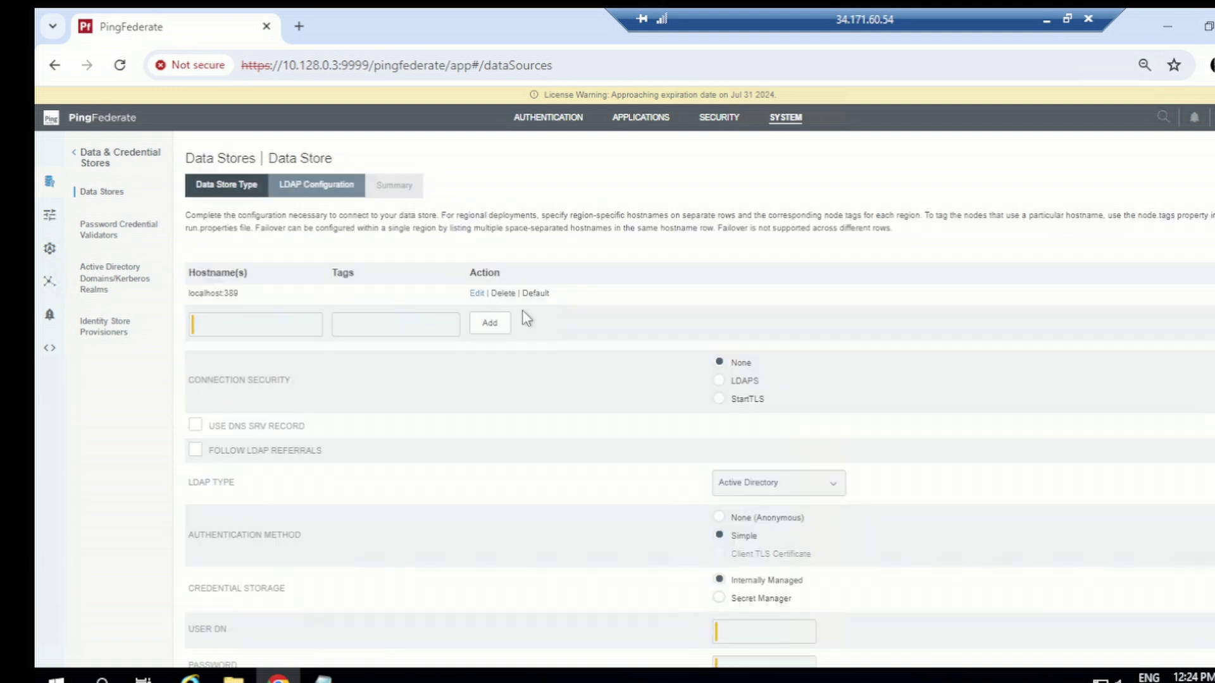
# - Set the LDAP type to Generic and enter the user DN cn=Directory Manager with its password
pyautogui.scroll(-1, 456, 380)
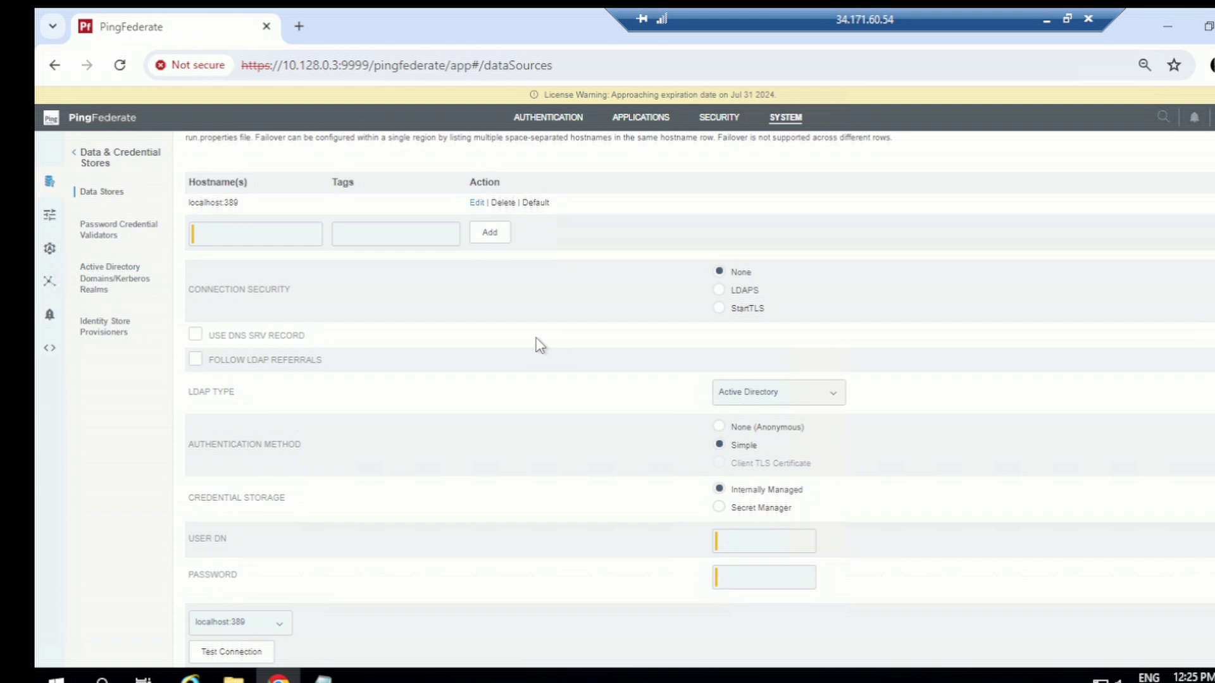
pyautogui.scroll(-2, 535, 344)
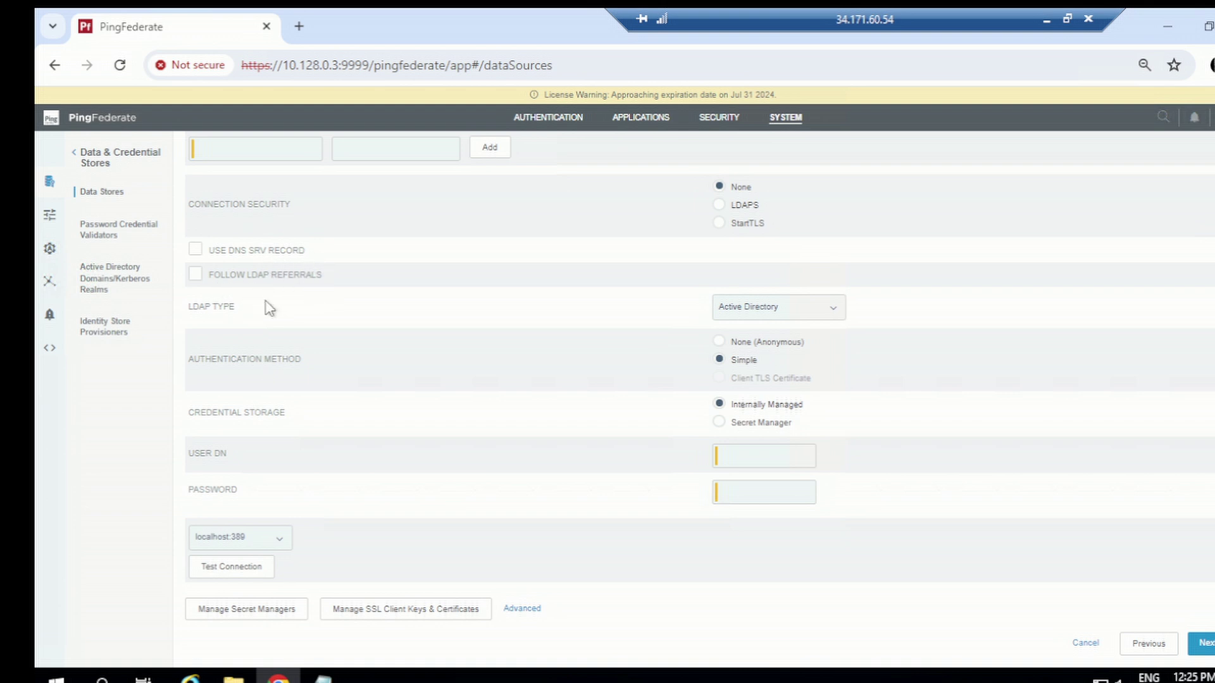
pyautogui.click(795, 320)
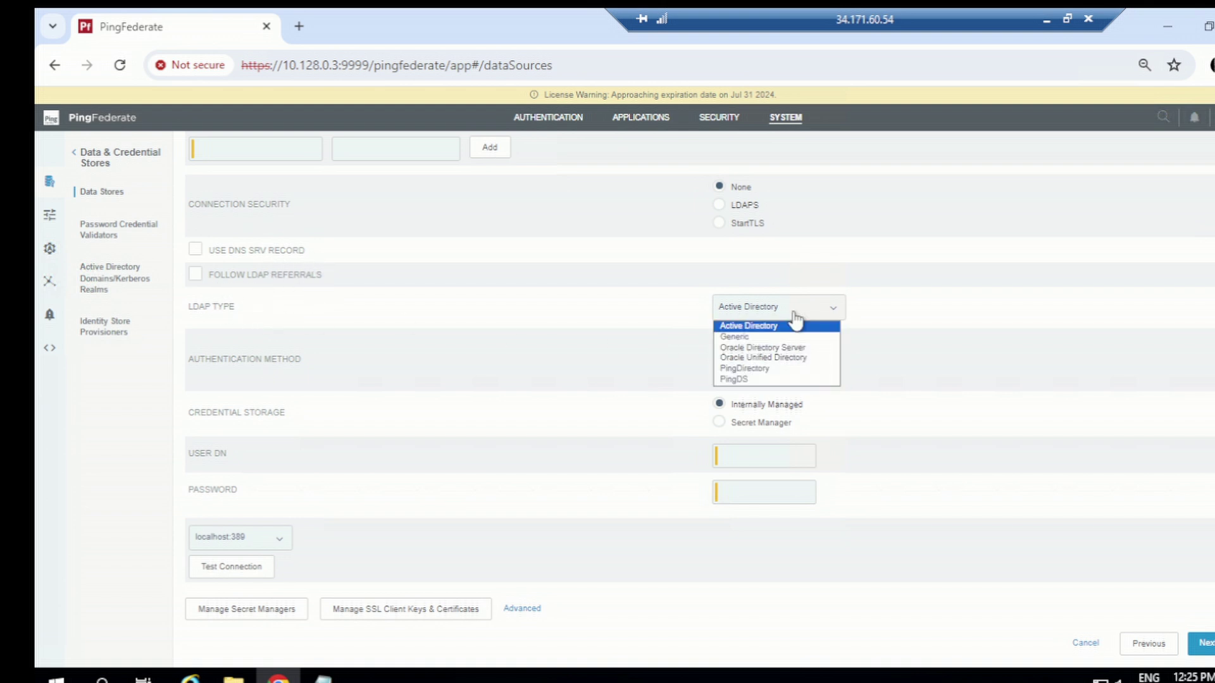
pyautogui.click(745, 340)
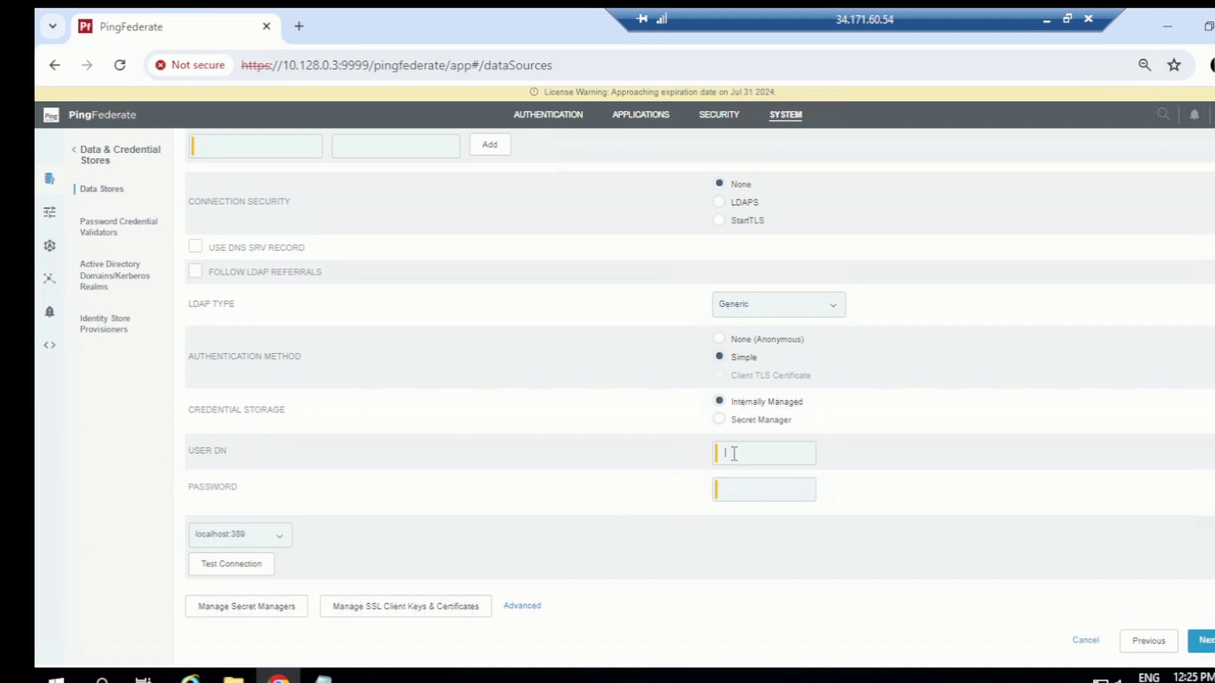
pyautogui.write('cn=Directory Manager')
pyautogui.write('*********')
# - Review the data store's advanced LDAP connection-pooling options and return to the LDAP configuration
pyautogui.click(520, 606)
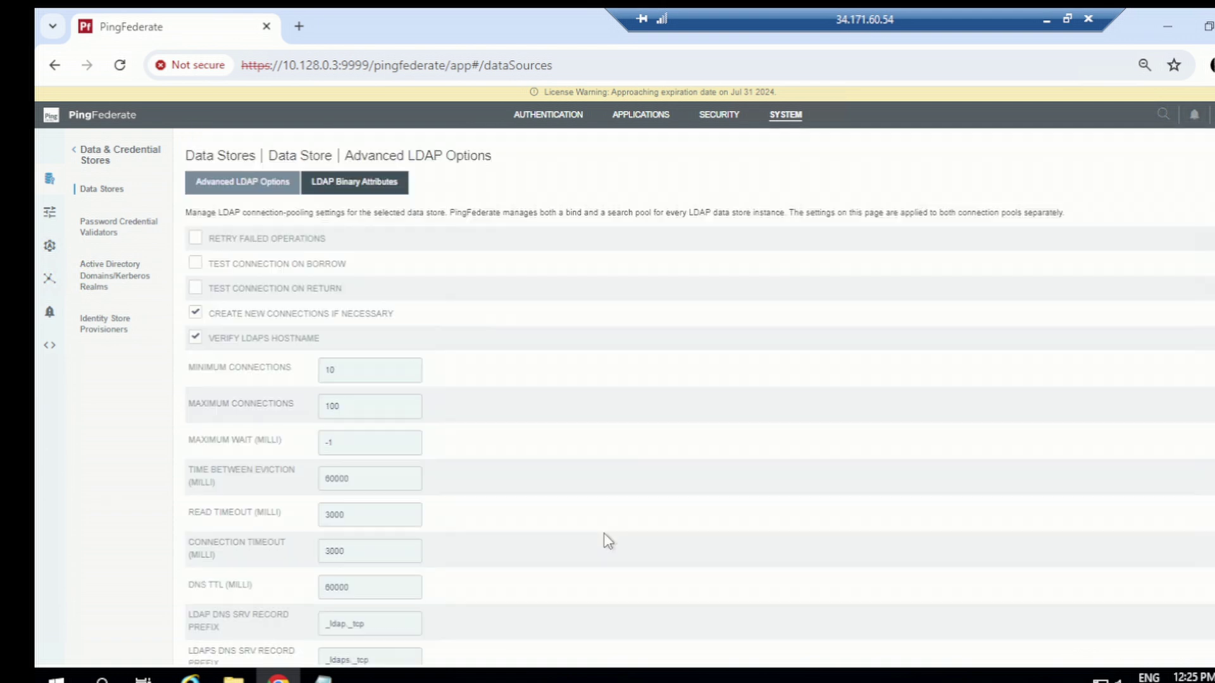
pyautogui.scroll(-2, 462, 399)
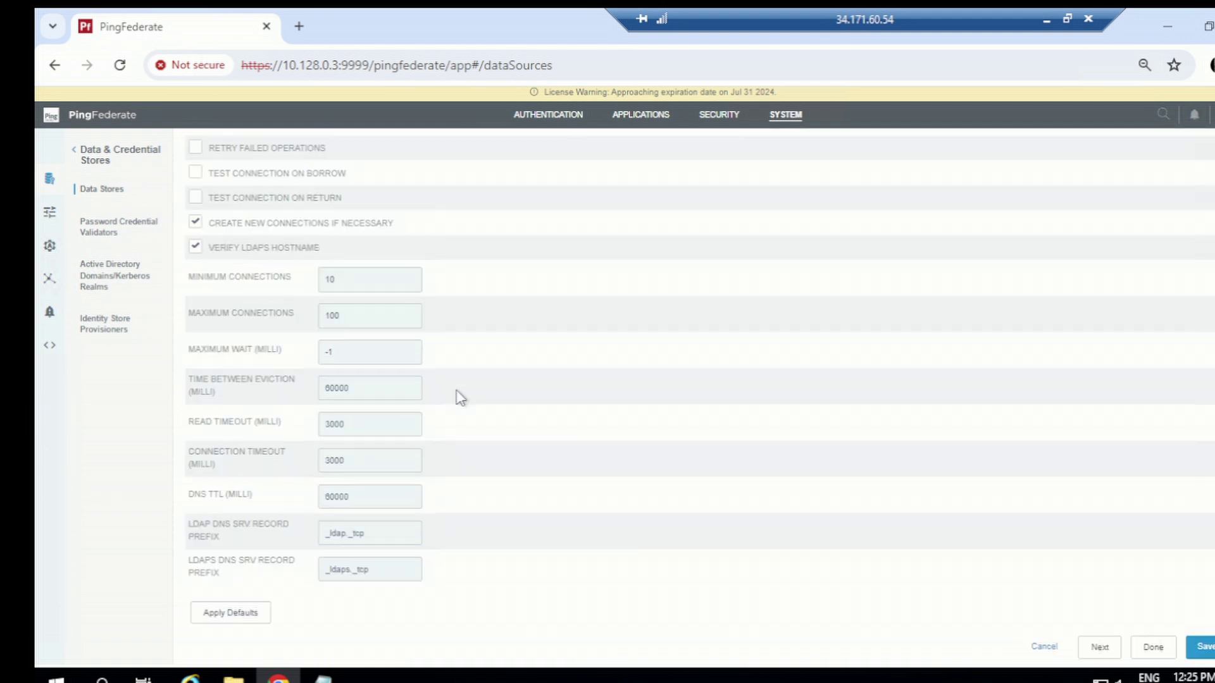
pyautogui.scroll(2, 435, 389)
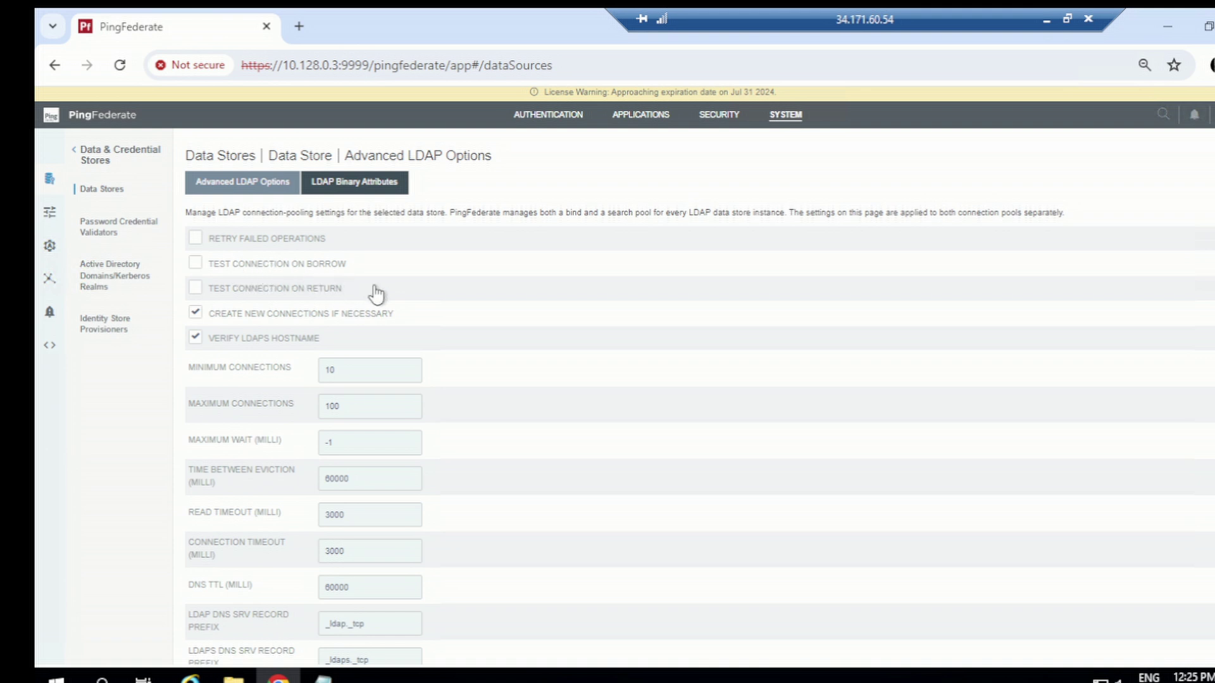
pyautogui.scroll(-2, 349, 374)
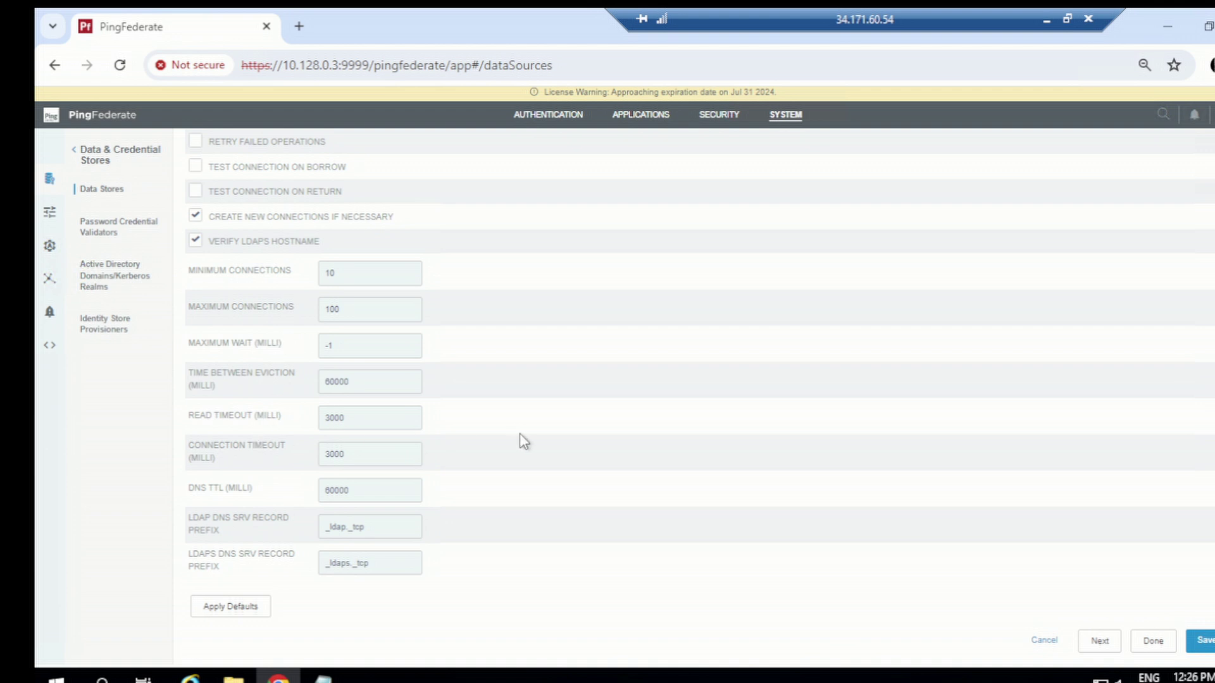
pyautogui.click(1143, 643)
# - Continue to the OpenDJ data store's summary, review its LDAP settings and save the data store
pyautogui.scroll(-3, 1024, 568)
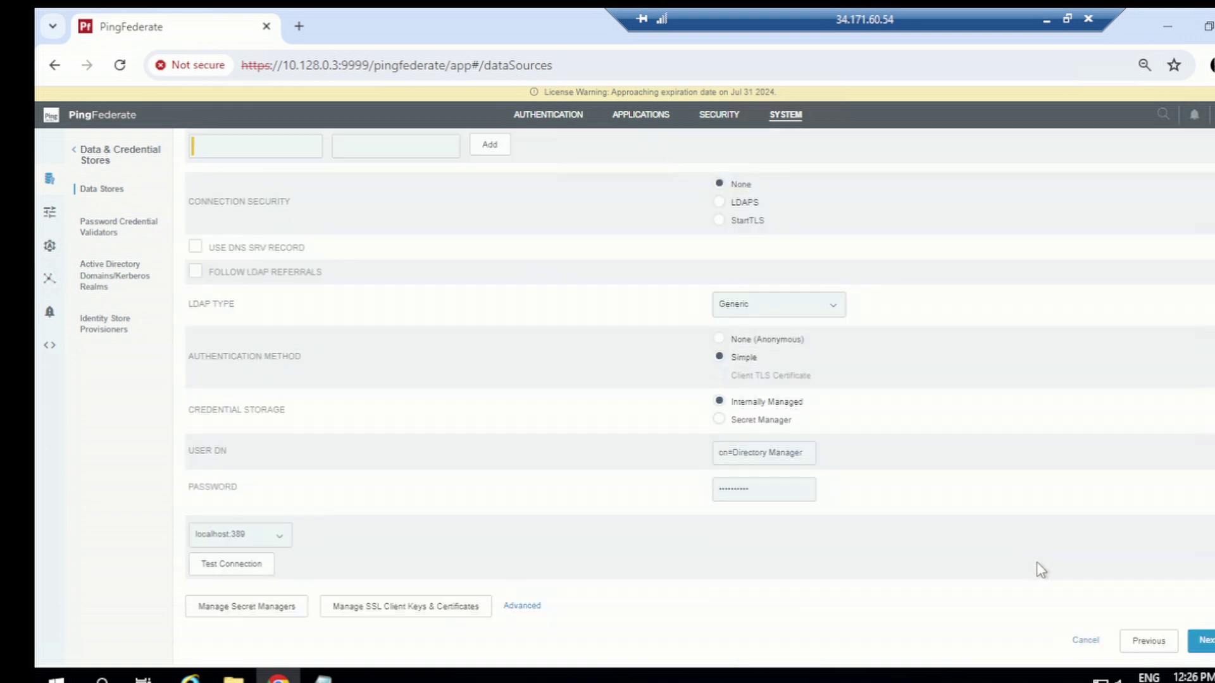
pyautogui.click(1204, 641)
pyautogui.scroll(-3, 1101, 558)
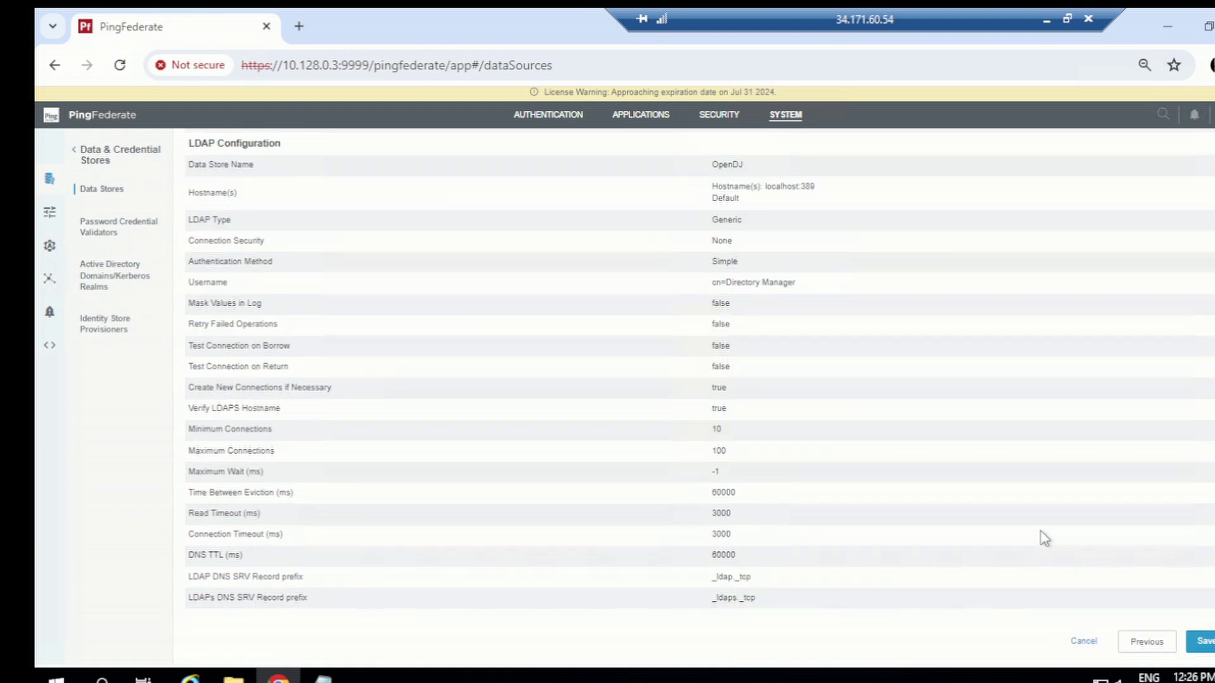
pyautogui.click(1202, 641)
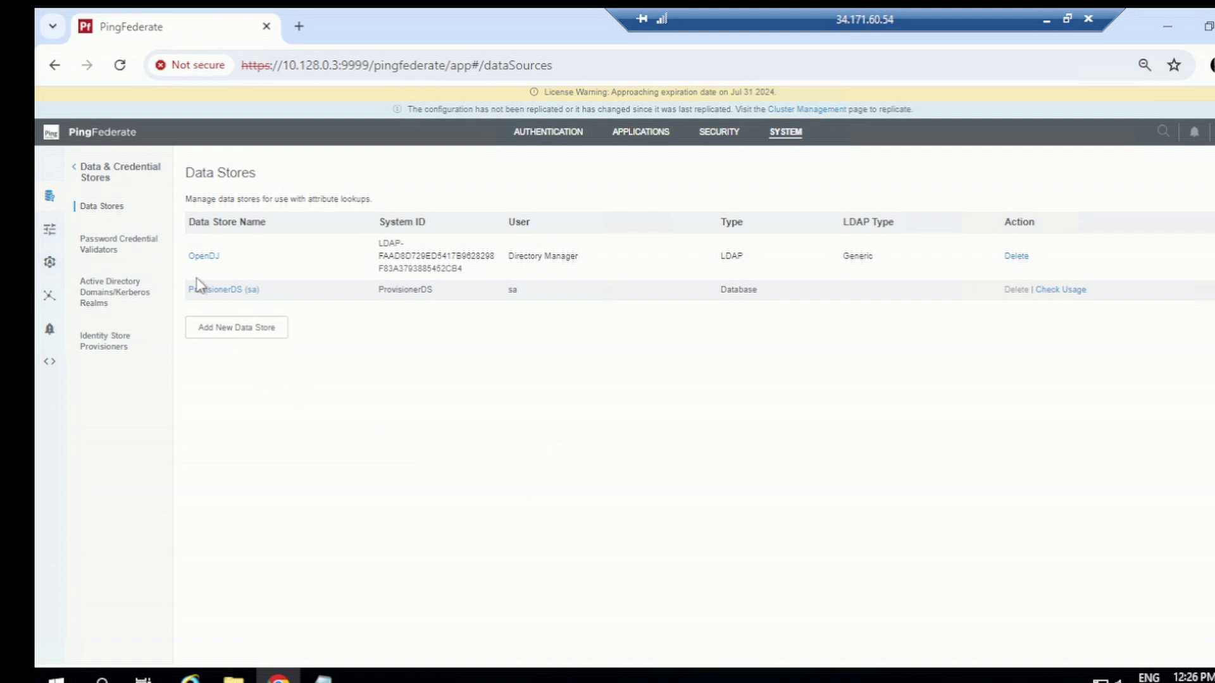
# - Test the OpenDJ data store's connection to localhost:389 from its LDAP configuration and save the data store
pyautogui.click(205, 257)
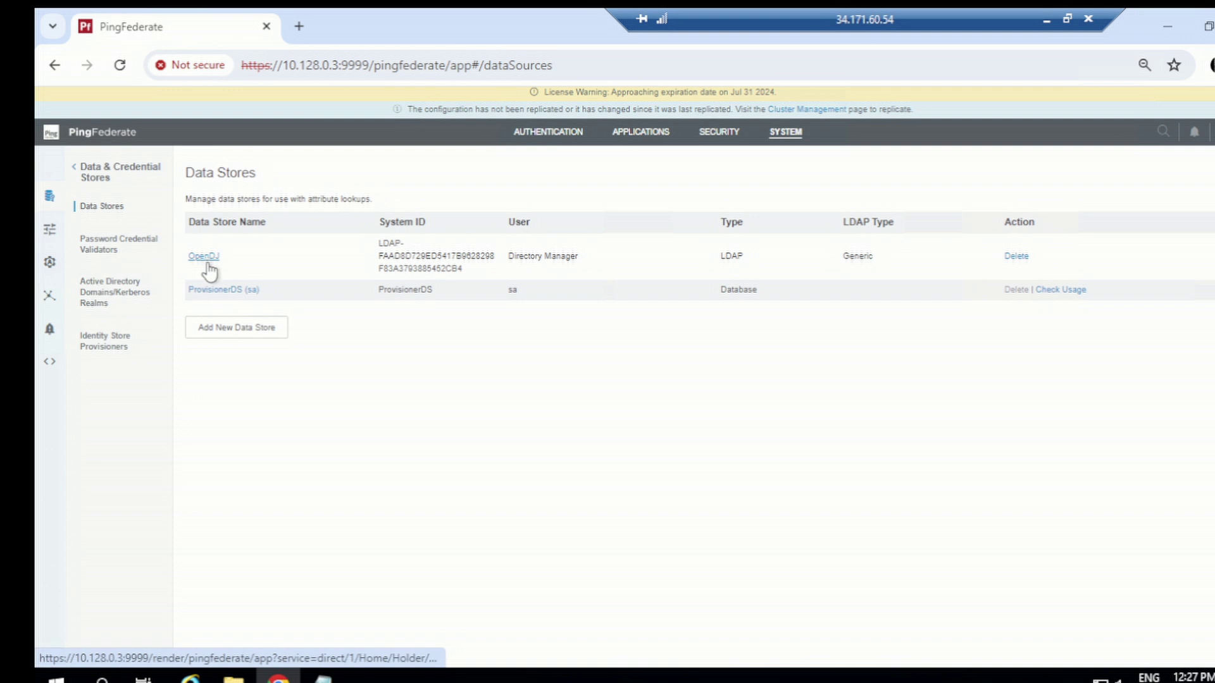
pyautogui.scroll(-2, 354, 373)
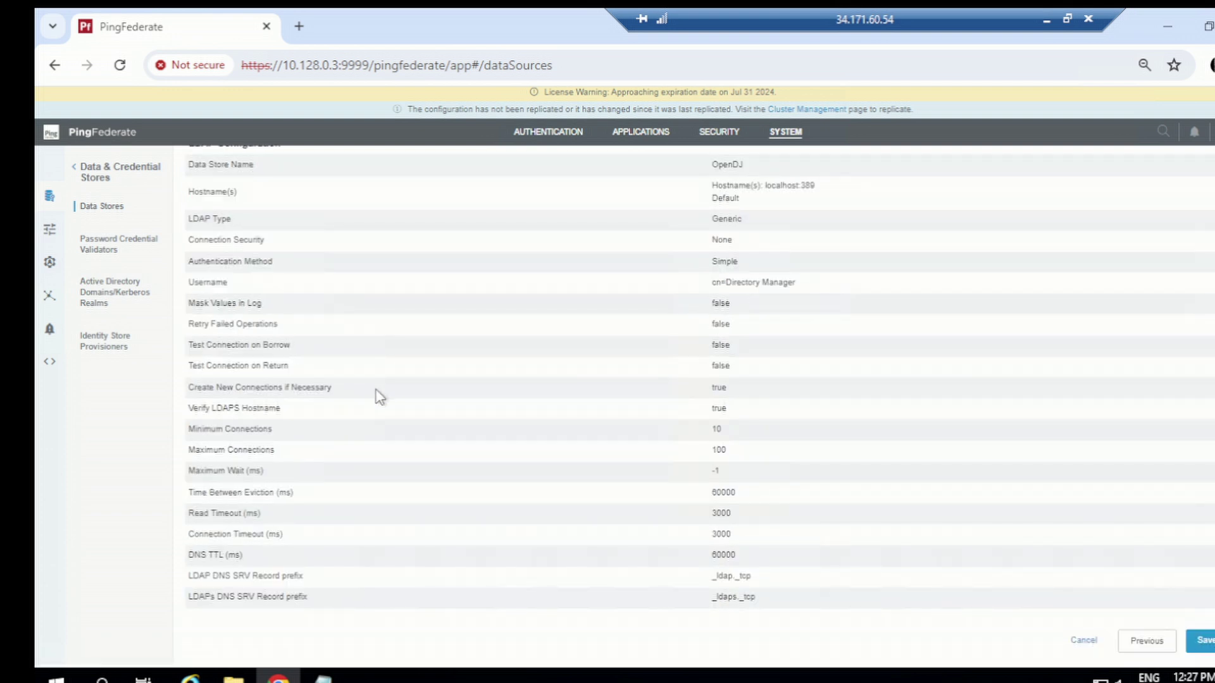
pyautogui.scroll(2, 389, 389)
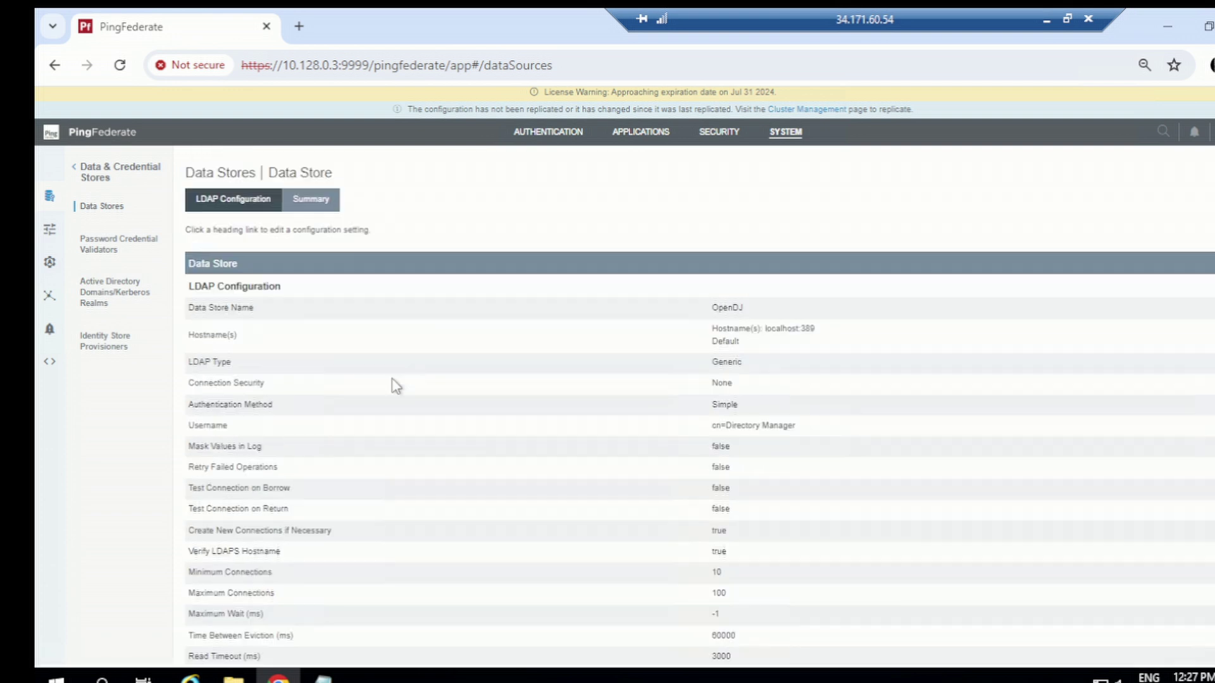
pyautogui.click(250, 209)
pyautogui.scroll(-5, 392, 392)
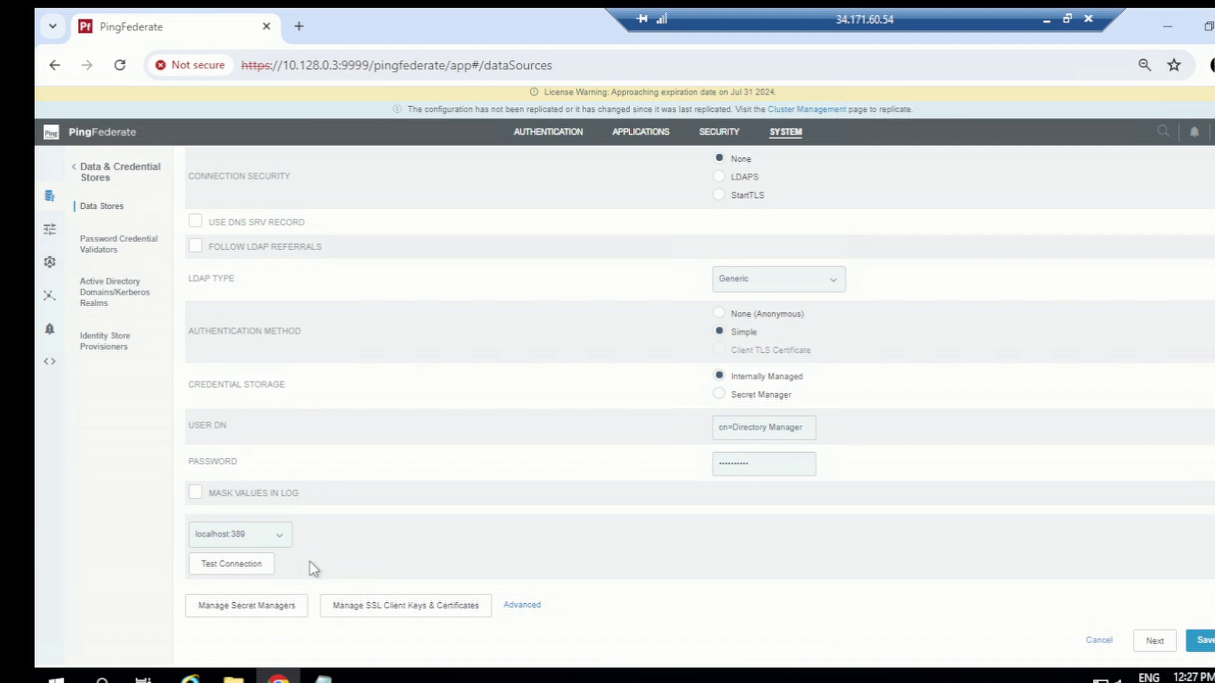
pyautogui.click(255, 569)
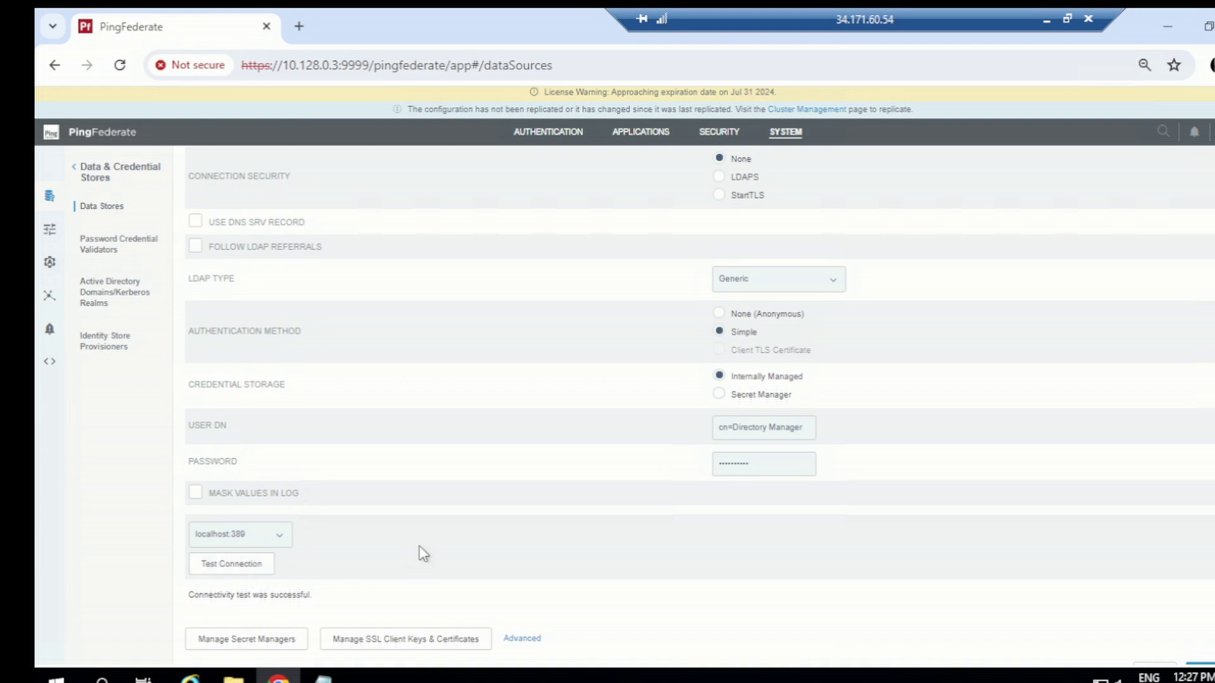
pyautogui.scroll(-1, 217, 586)
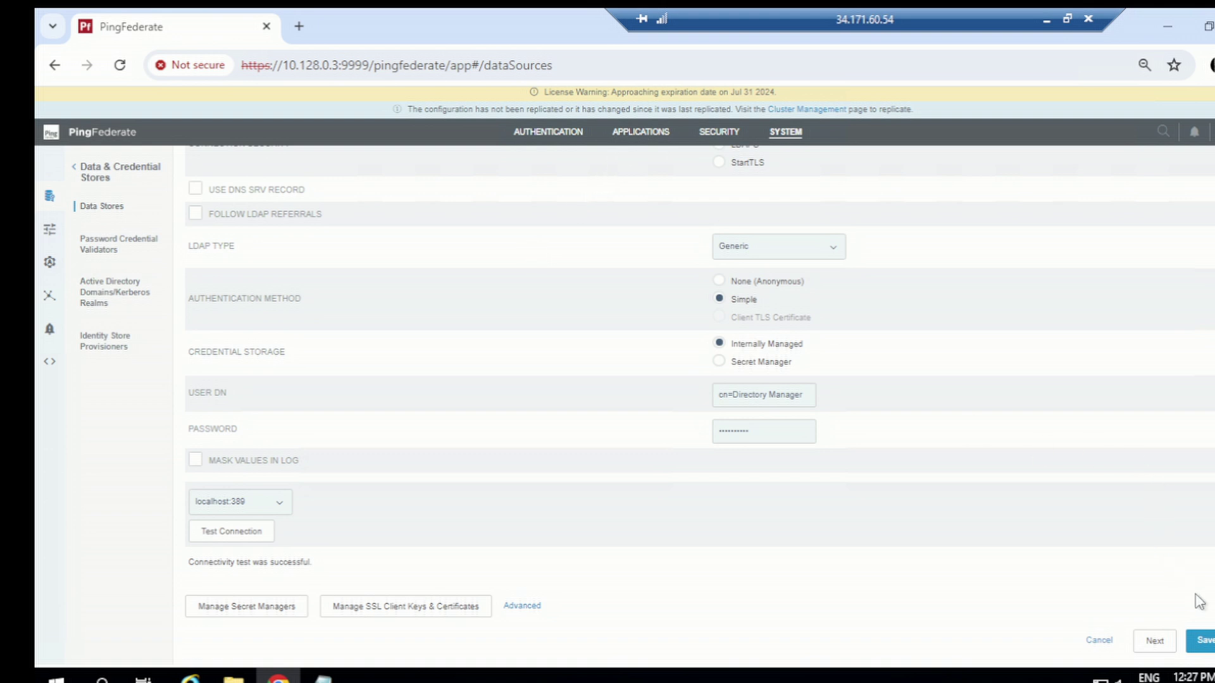
pyautogui.click(1203, 641)
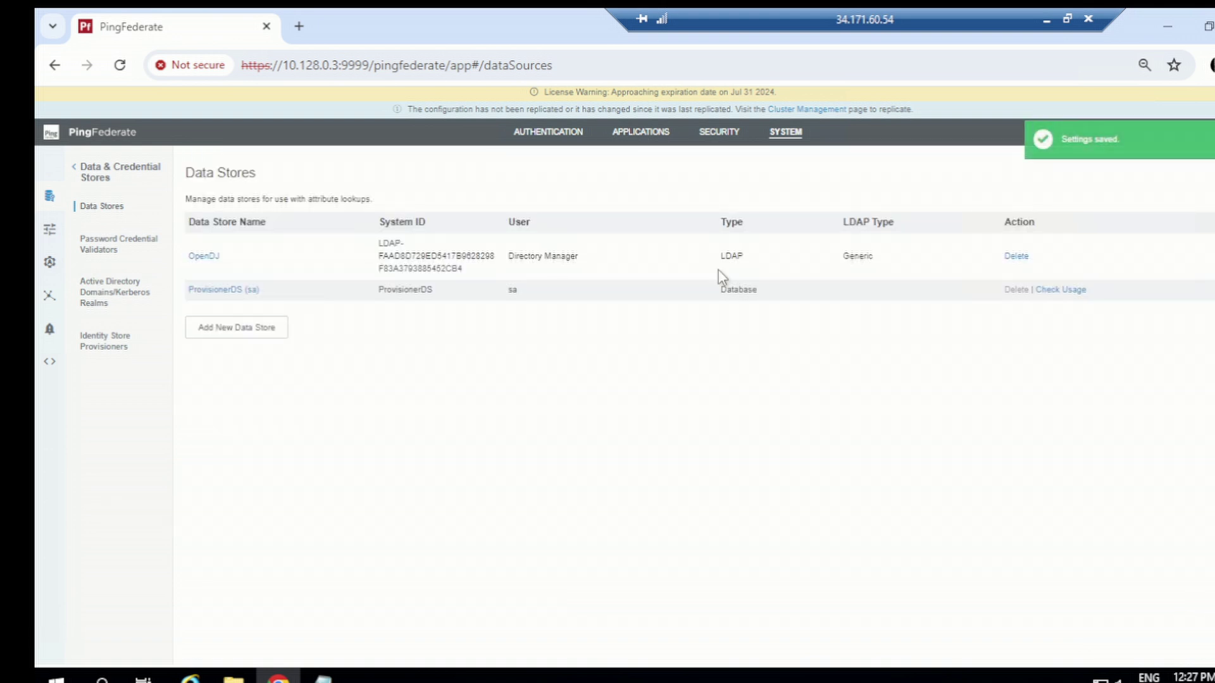
# - Replicate the changed configuration from the administrative console to all server nodes in Cluster Management
pyautogui.click(795, 110)
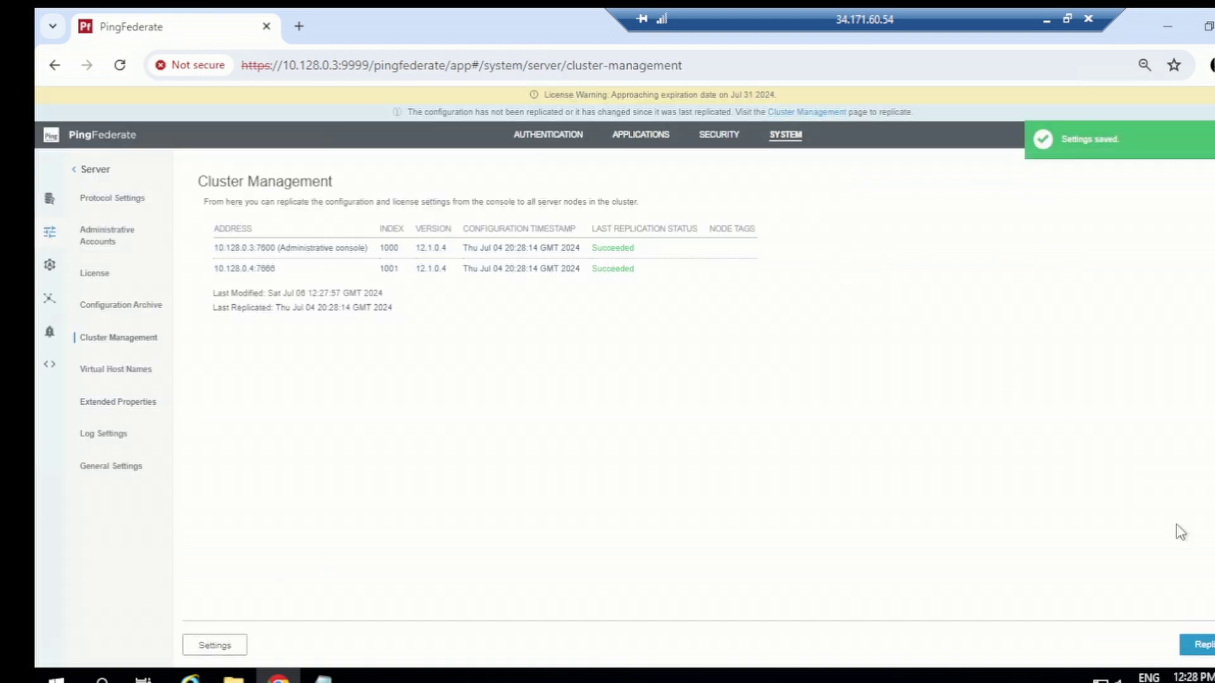
pyautogui.click(1199, 645)
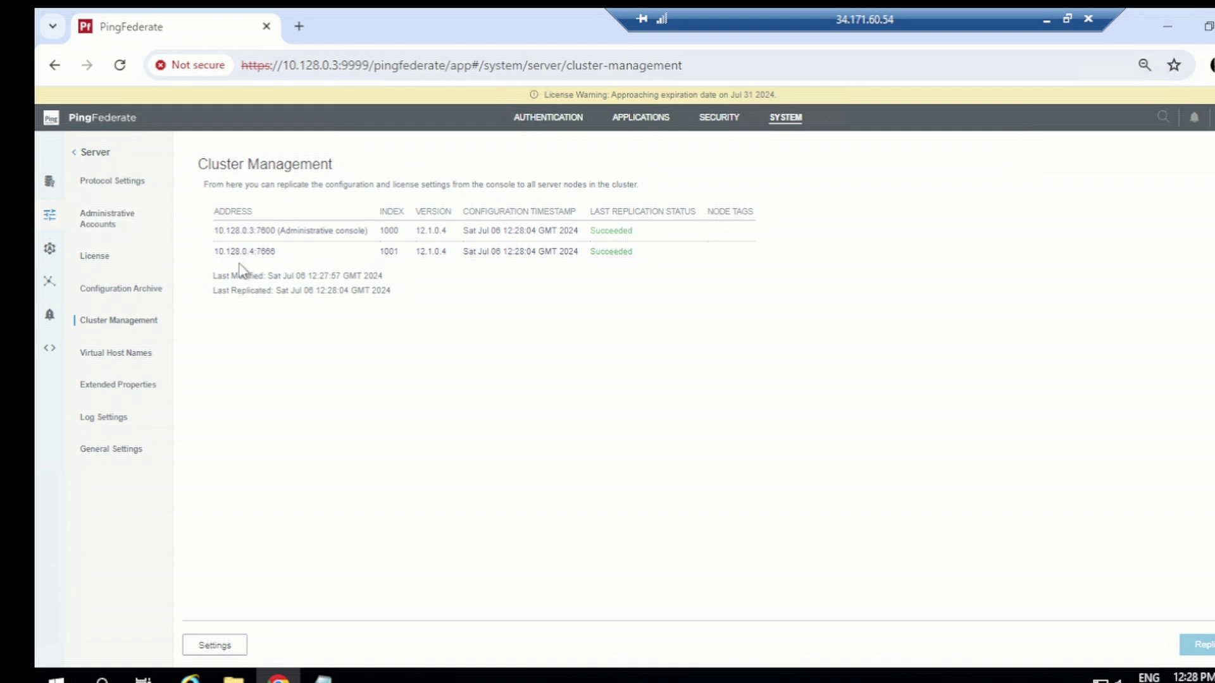
# - Open the Applications section of the administrative console
pyautogui.click(655, 126)
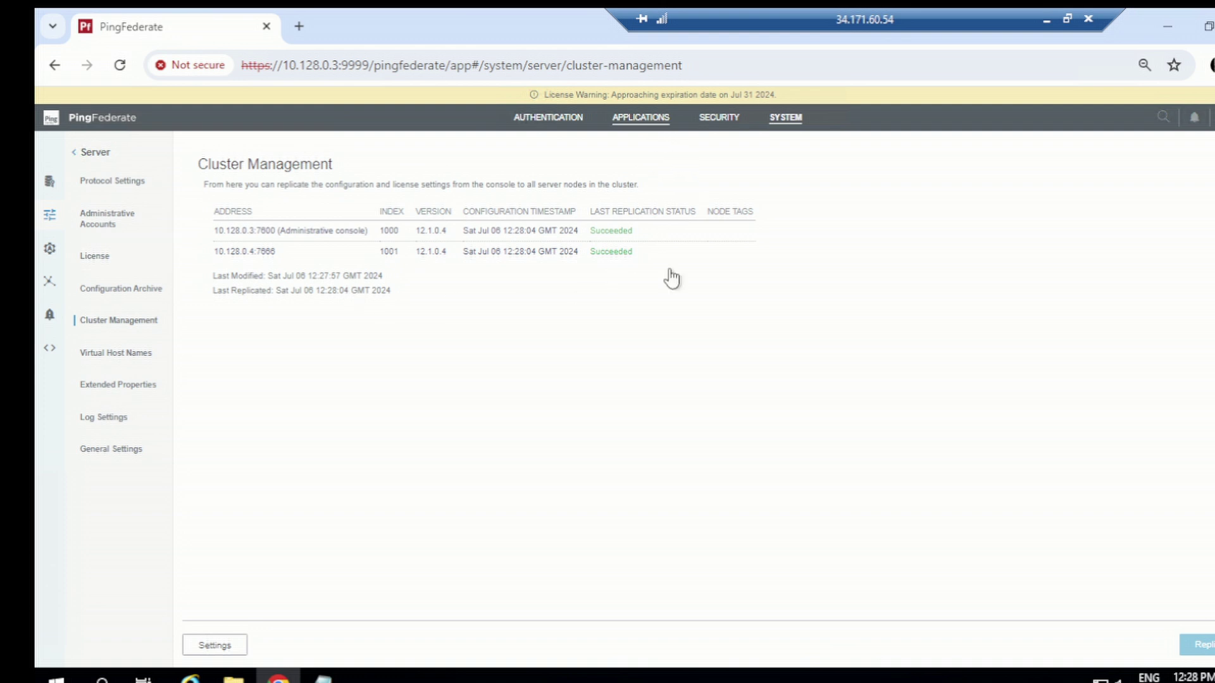